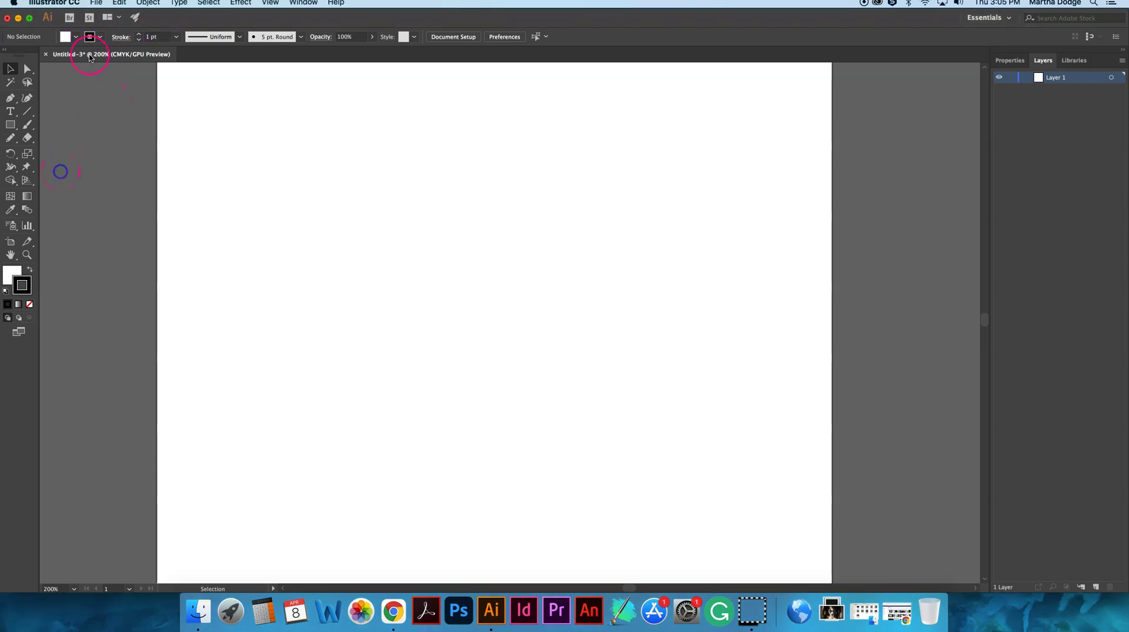
Place antlers2.jpg and enlarge it to about 484.5 × 444 pt, centred on the artboard.
{"action": "left_click", "coordinate": [96, 2]}
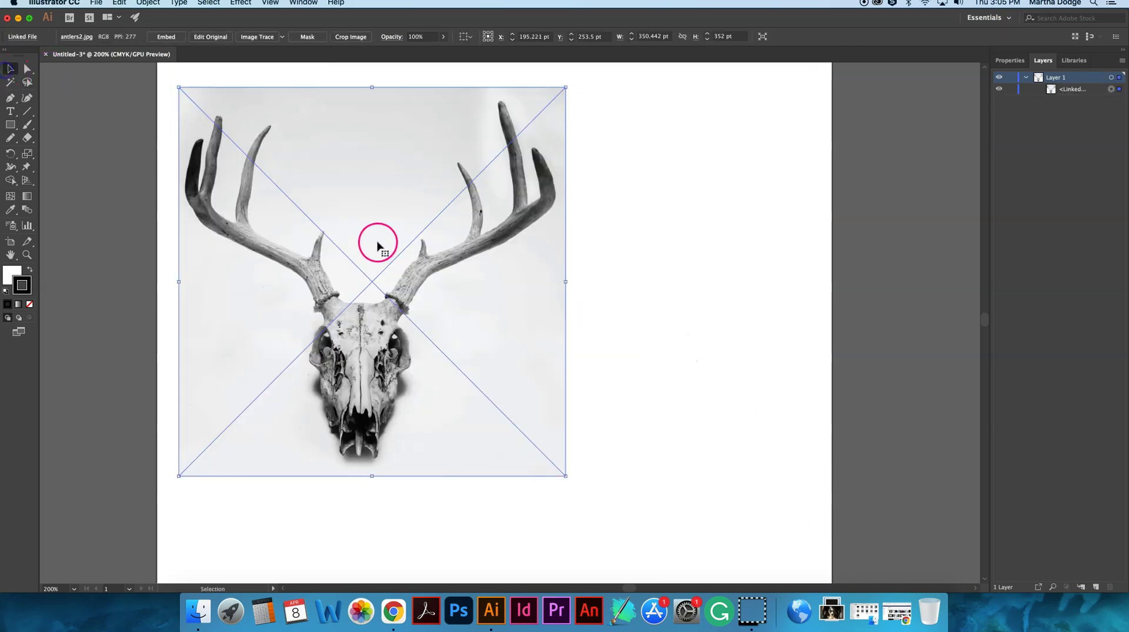
{"action": "left_click_drag", "start_coordinate": [370, 235], "coordinate": [484, 249]}
{"action": "left_click_drag", "start_coordinate": [684, 497], "coordinate": [788, 566]}
{"action": "left_click_drag", "start_coordinate": [573, 407], "coordinate": [521, 379]}
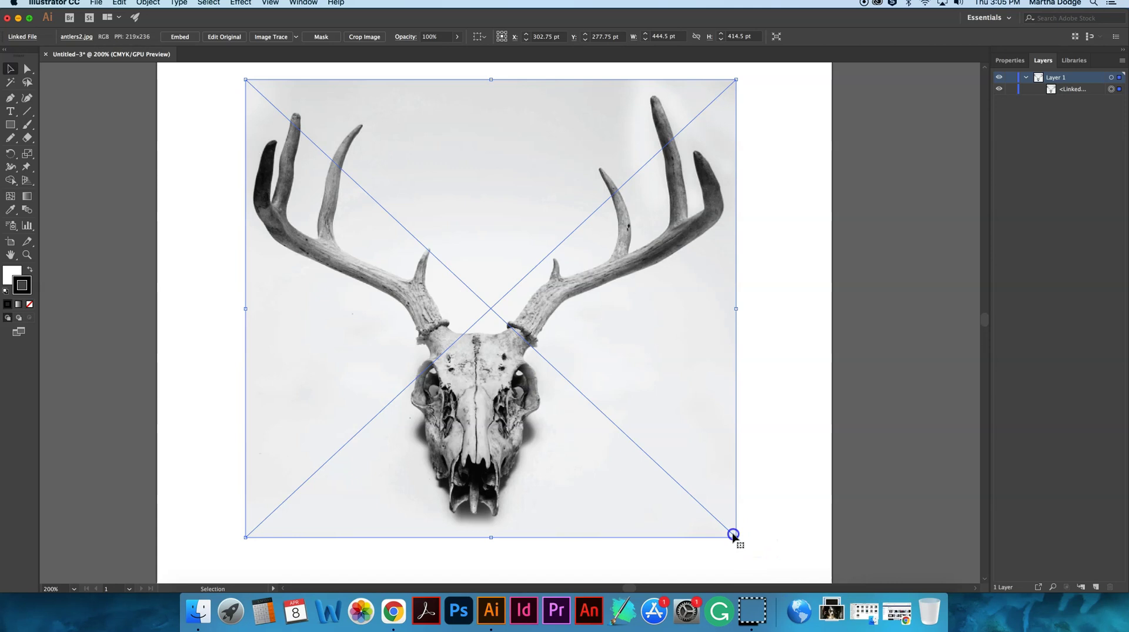
{"action": "left_click_drag", "start_coordinate": [734, 534], "coordinate": [780, 569]}
{"action": "left_click_drag", "start_coordinate": [635, 470], "coordinate": [623, 465]}
{"action": "left_click", "coordinate": [797, 462]}
{"action": "left_click", "coordinate": [797, 463]}
{"action": "left_click", "coordinate": [127, 197]}
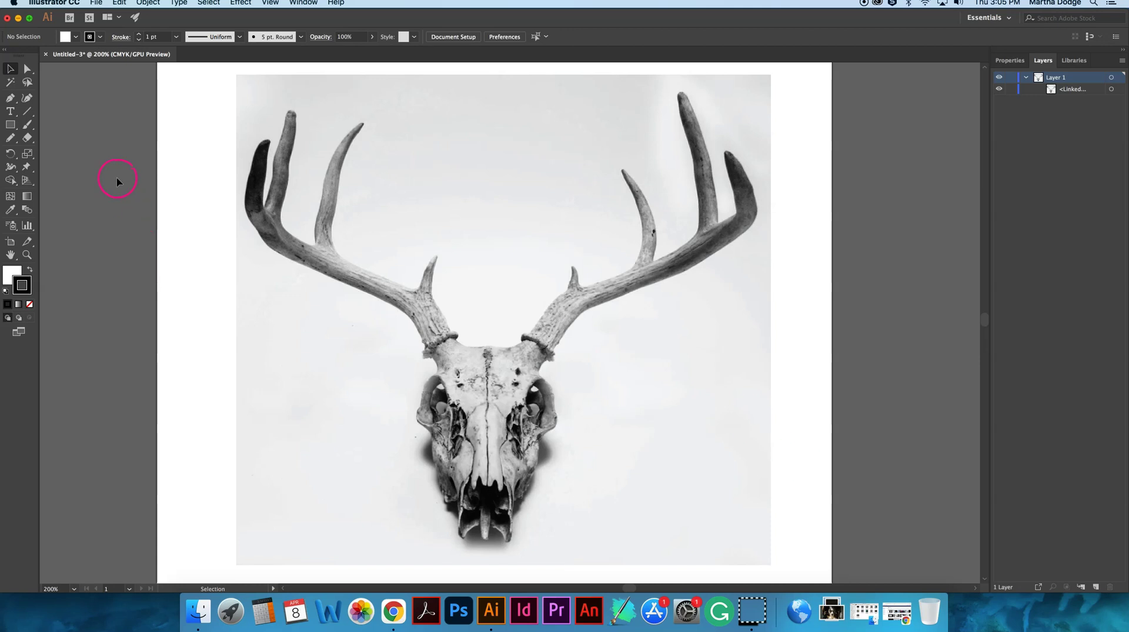
Switch to the Pencil tool with Fill set to None and a black 1 pt stroke.
{"action": "left_click", "coordinate": [13, 138]}
{"action": "left_click_drag", "start_coordinate": [13, 140], "coordinate": [61, 152]}
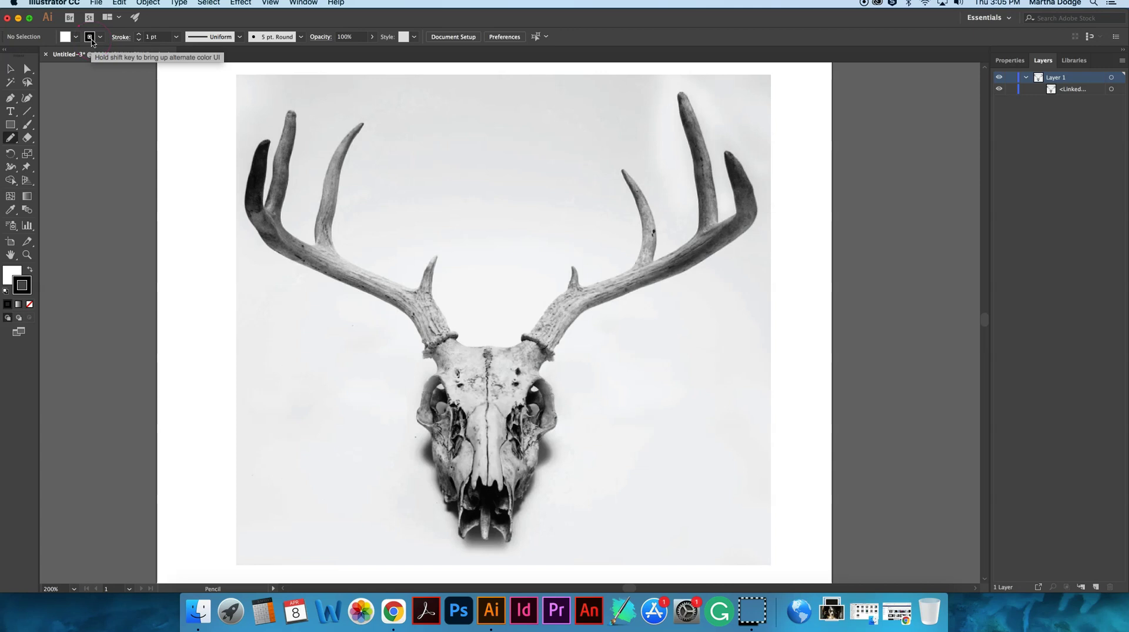
{"action": "left_click", "coordinate": [90, 38]}
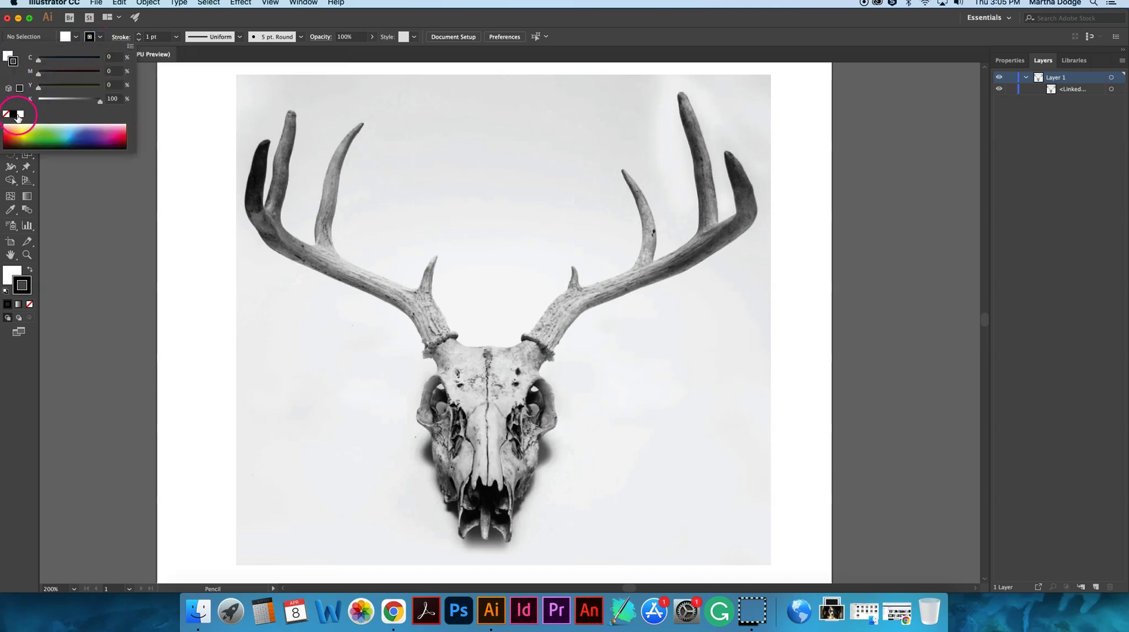
{"action": "left_click", "coordinate": [90, 36]}
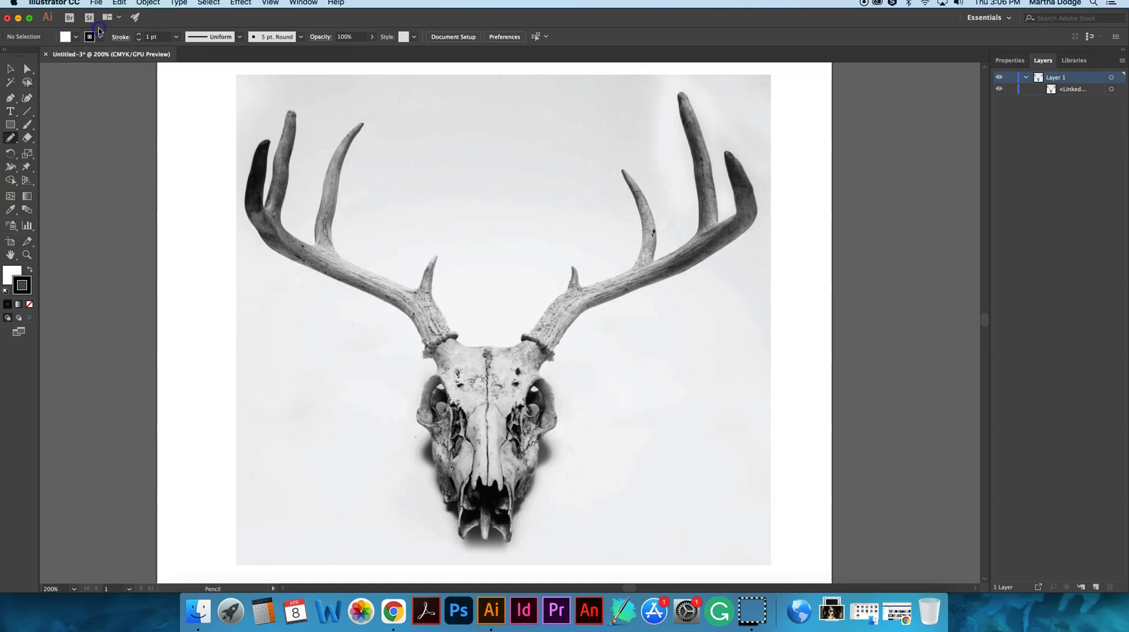
{"action": "left_click", "coordinate": [67, 38]}
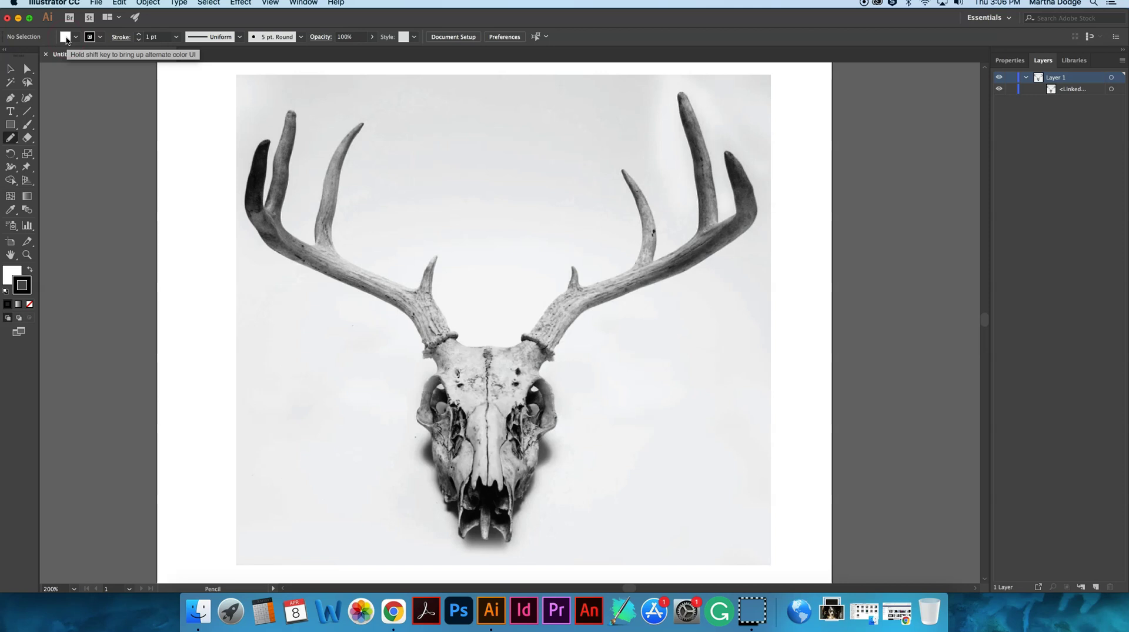
{"action": "left_click", "coordinate": [67, 39]}
{"action": "left_click", "coordinate": [7, 114]}
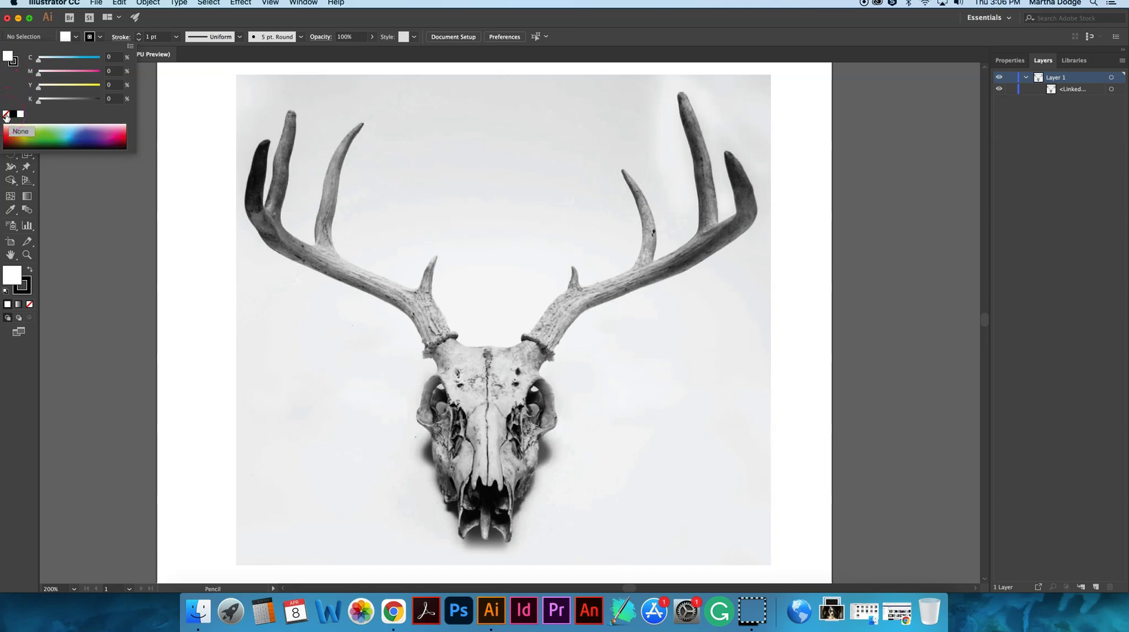
{"action": "left_click", "coordinate": [59, 37]}
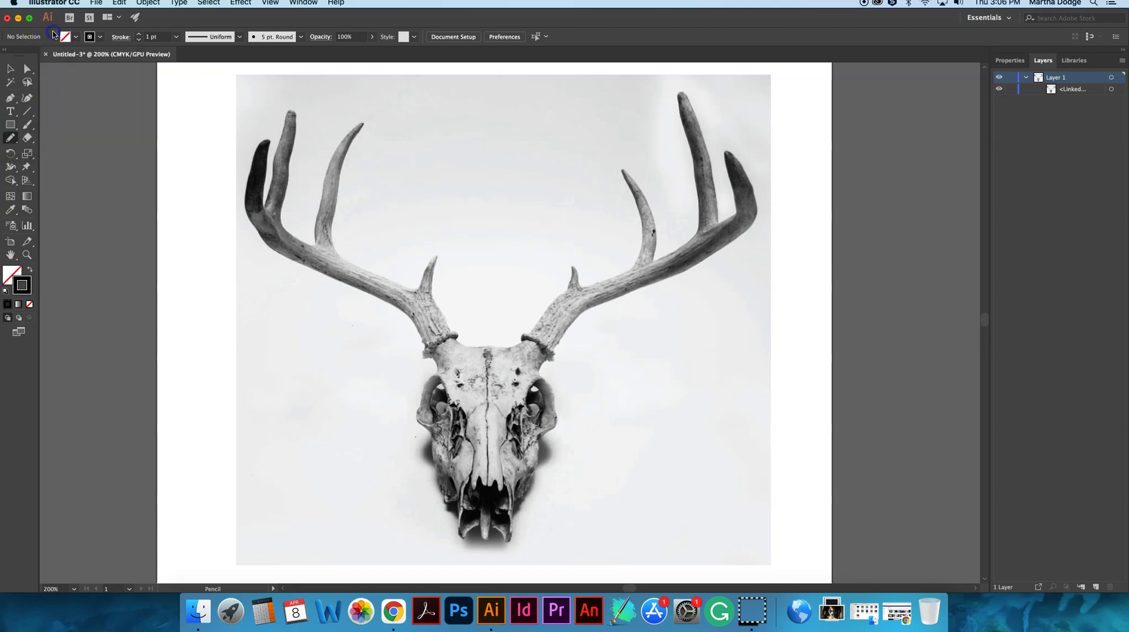
{"action": "left_click", "coordinate": [146, 42]}
Trace the left antler's inner tine and base loop, undoing the stray loop above the antlers.
{"action": "mouse_move", "coordinate": [453, 334]}
{"action": "left_mouse_down"}
{"action": "mouse_move", "coordinate": [434, 266]}
{"action": "mouse_move", "coordinate": [419, 286]}
{"action": "mouse_move", "coordinate": [381, 276]}
{"action": "mouse_move", "coordinate": [331, 237]}
{"action": "mouse_move", "coordinate": [330, 205]}
{"action": "left_mouse_up"}
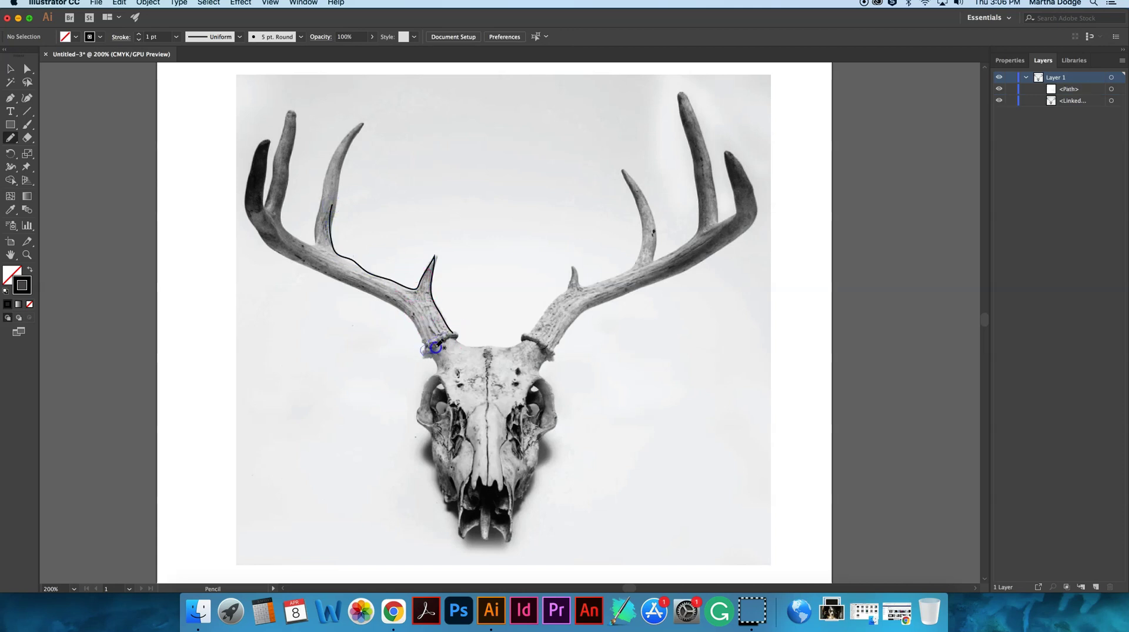
{"action": "left_click_drag", "start_coordinate": [446, 342], "coordinate": [443, 340]}
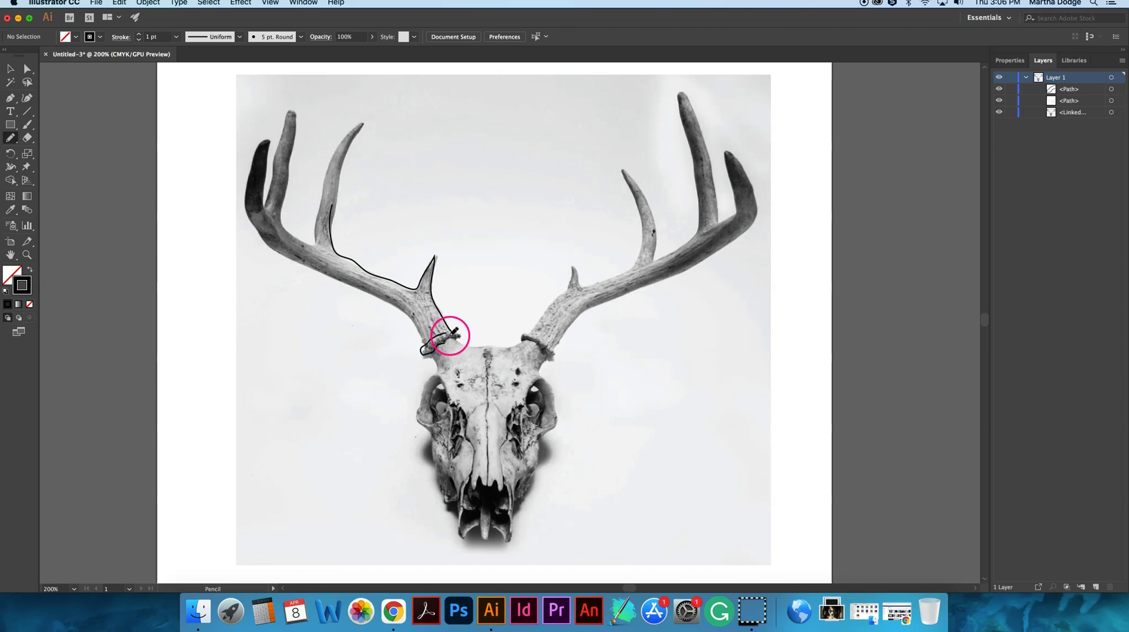
{"action": "mouse_move", "coordinate": [491, 200]}
{"action": "left_mouse_down"}
{"action": "mouse_move", "coordinate": [490, 222]}
{"action": "mouse_move", "coordinate": [489, 196]}
{"action": "left_mouse_up"}
{"action": "left_click", "coordinate": [513, 277]}
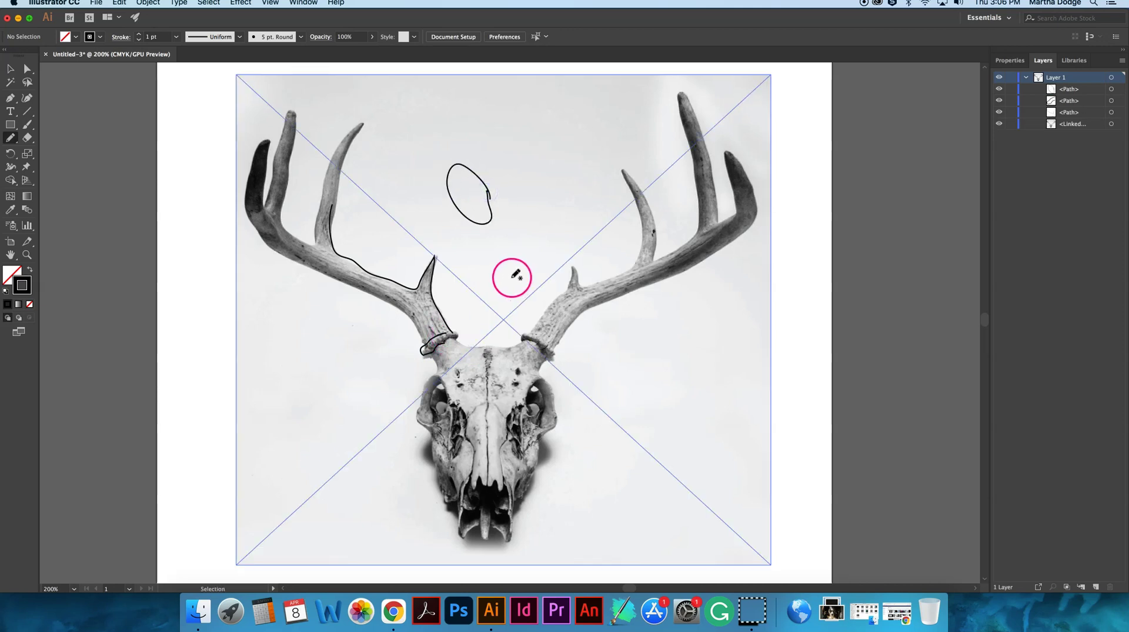
{"action": "key", "text": "super+z"}
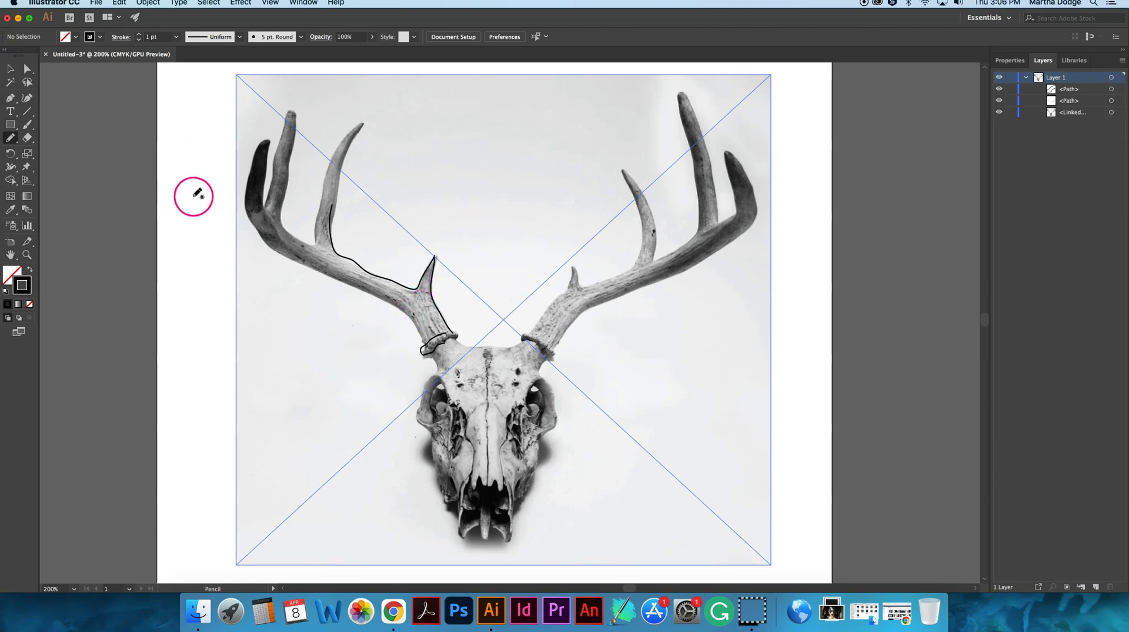
{"action": "left_click", "coordinate": [10, 69]}
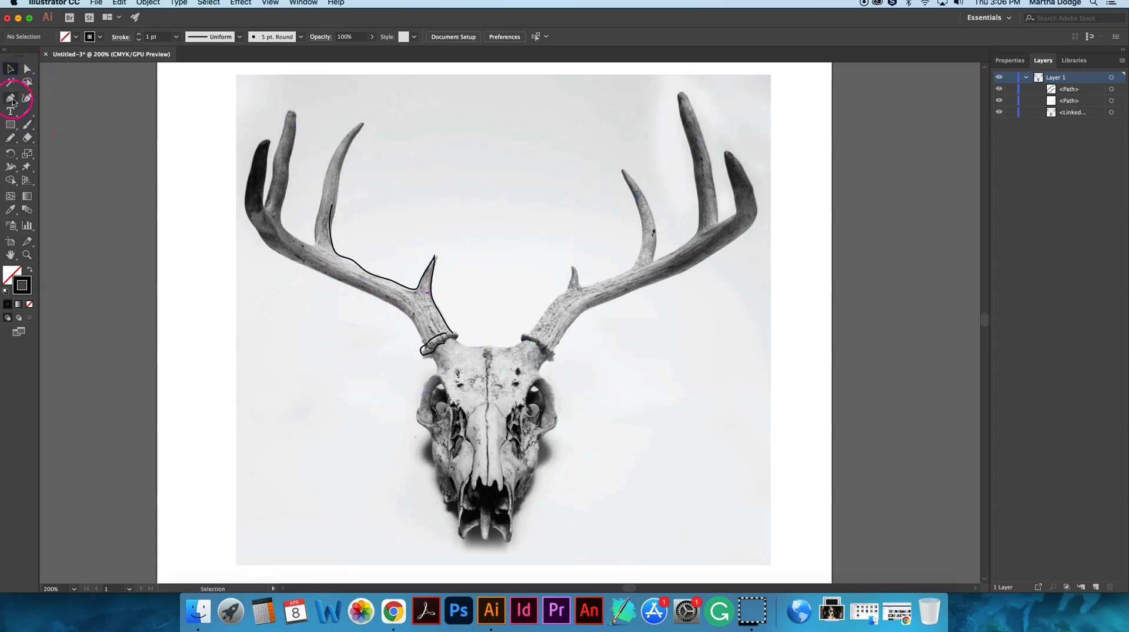
{"action": "left_click", "coordinate": [10, 137]}
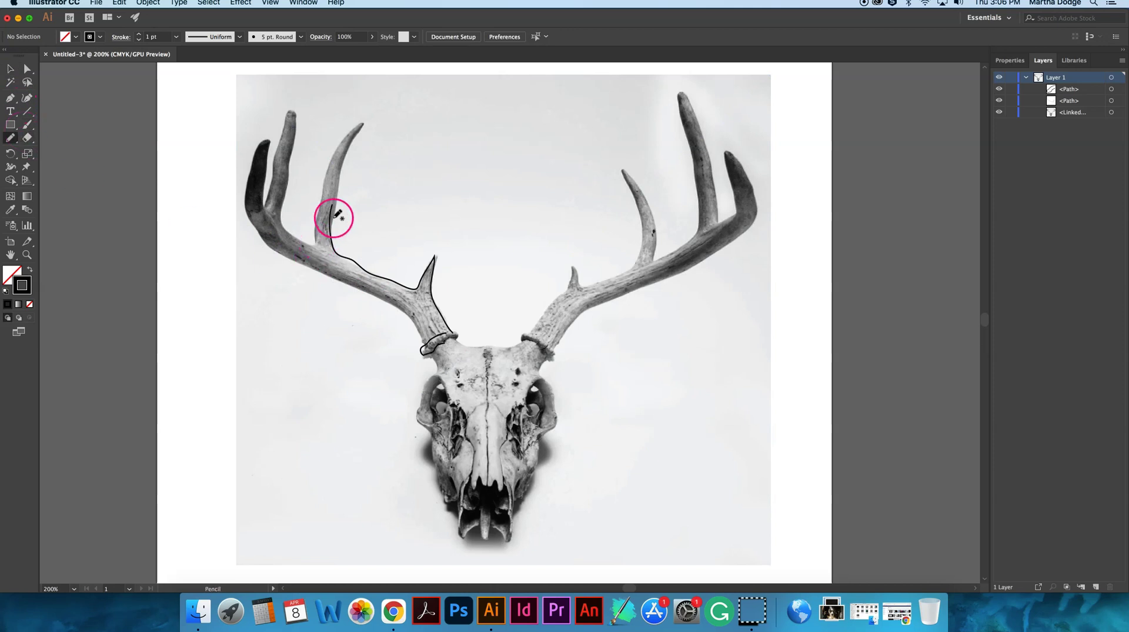
Outline the left antler's middle tine with pencil strokes.
{"action": "left_click_drag", "start_coordinate": [337, 216], "coordinate": [361, 128]}
{"action": "mouse_move", "coordinate": [333, 166]}
{"action": "left_mouse_down"}
{"action": "mouse_move", "coordinate": [321, 205]}
{"action": "mouse_move", "coordinate": [335, 172]}
{"action": "left_mouse_up"}
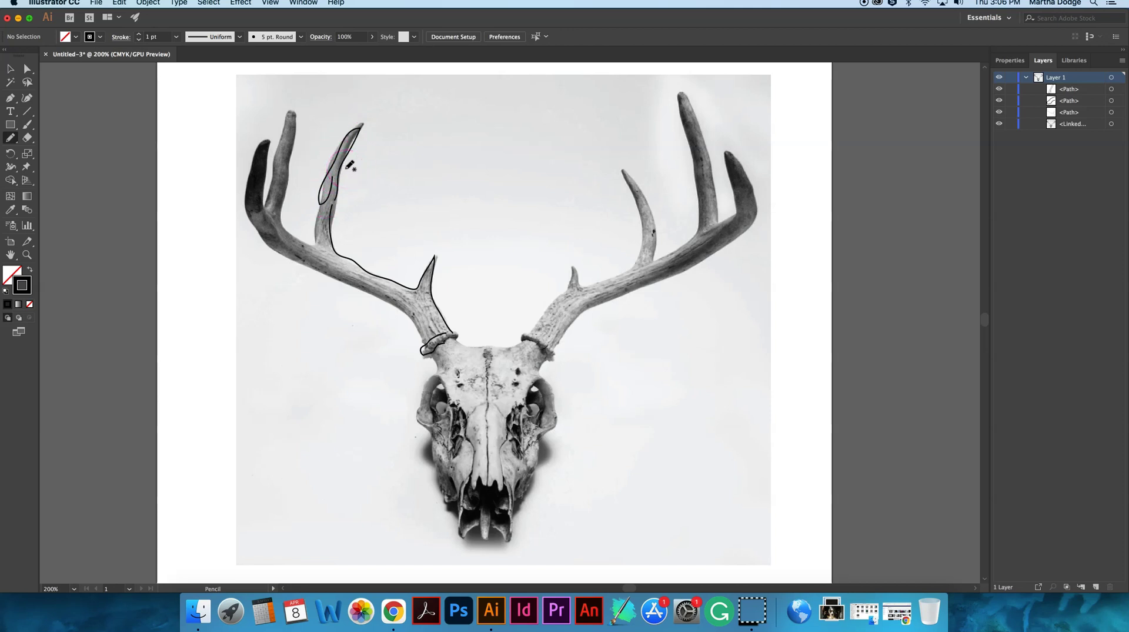
{"action": "left_click_drag", "start_coordinate": [350, 147], "coordinate": [338, 148]}
{"action": "mouse_move", "coordinate": [370, 246]}
{"action": "left_mouse_down"}
{"action": "mouse_move", "coordinate": [328, 252]}
{"action": "mouse_move", "coordinate": [315, 214]}
{"action": "mouse_move", "coordinate": [317, 241]}
{"action": "mouse_move", "coordinate": [294, 240]}
{"action": "mouse_move", "coordinate": [280, 210]}
{"action": "mouse_move", "coordinate": [300, 135]}
{"action": "mouse_move", "coordinate": [295, 143]}
{"action": "mouse_move", "coordinate": [292, 114]}
{"action": "left_mouse_up"}
{"action": "left_click", "coordinate": [320, 245]}
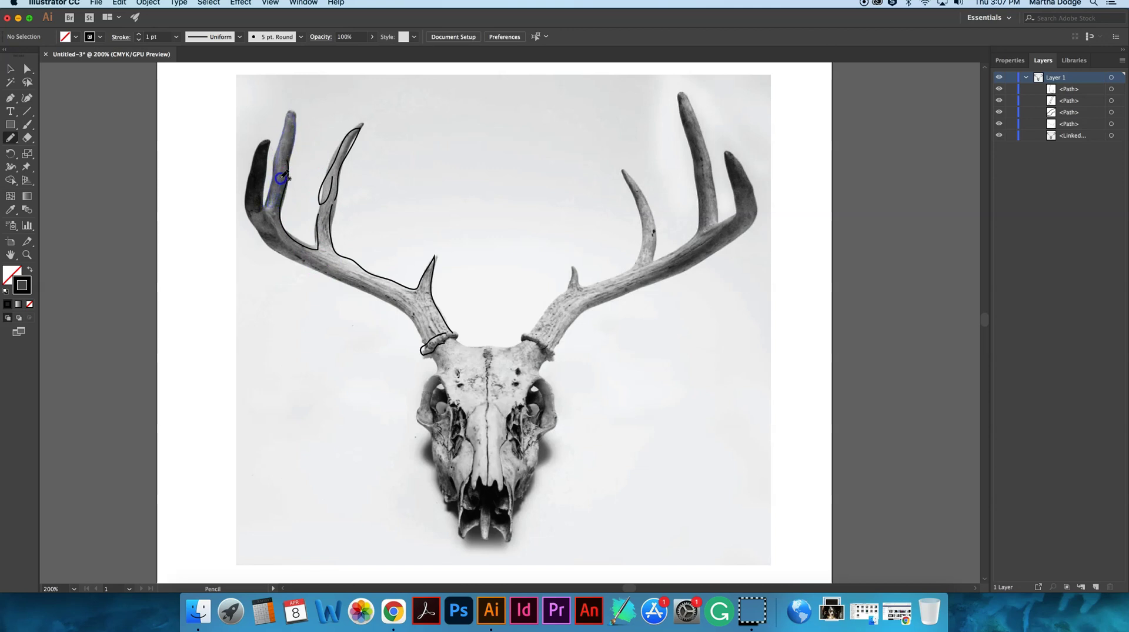
Trace the tall tine, the antler's outer edge and the start of the lower antler.
{"action": "left_click_drag", "start_coordinate": [284, 151], "coordinate": [285, 140]}
{"action": "left_click", "coordinate": [267, 201]}
{"action": "left_click", "coordinate": [301, 247]}
{"action": "left_click_drag", "start_coordinate": [301, 247], "coordinate": [285, 240]}
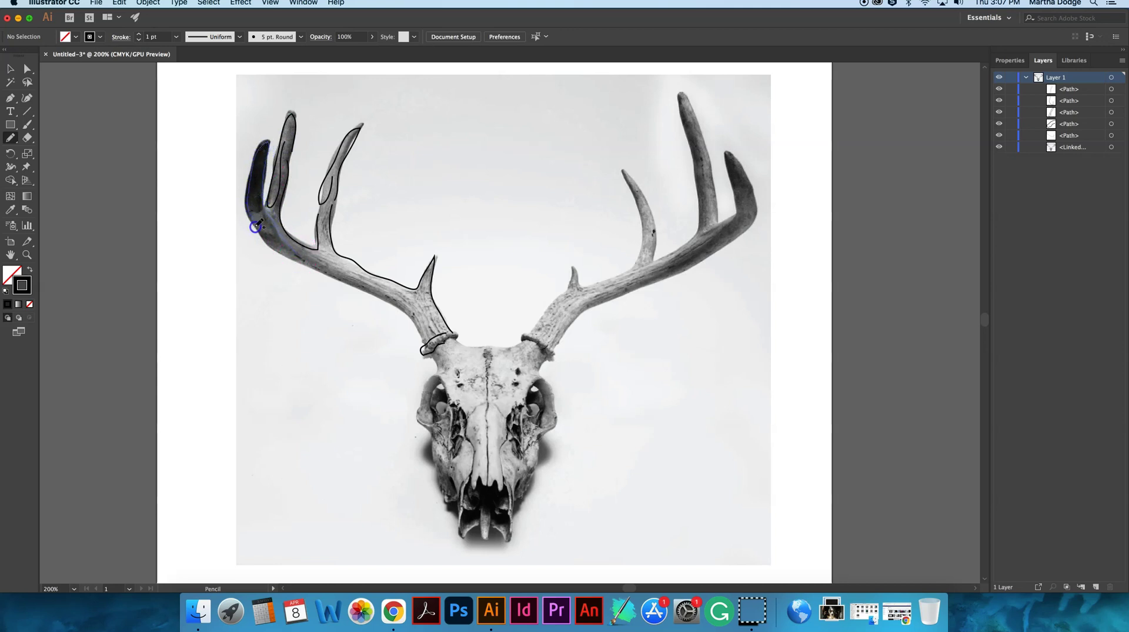
{"action": "left_click", "coordinate": [297, 295]}
{"action": "mouse_move", "coordinate": [259, 201]}
{"action": "left_mouse_down"}
{"action": "mouse_move", "coordinate": [279, 254]}
{"action": "mouse_move", "coordinate": [393, 299]}
{"action": "mouse_move", "coordinate": [424, 339]}
{"action": "mouse_move", "coordinate": [403, 298]}
{"action": "mouse_move", "coordinate": [315, 258]}
{"action": "left_mouse_up"}
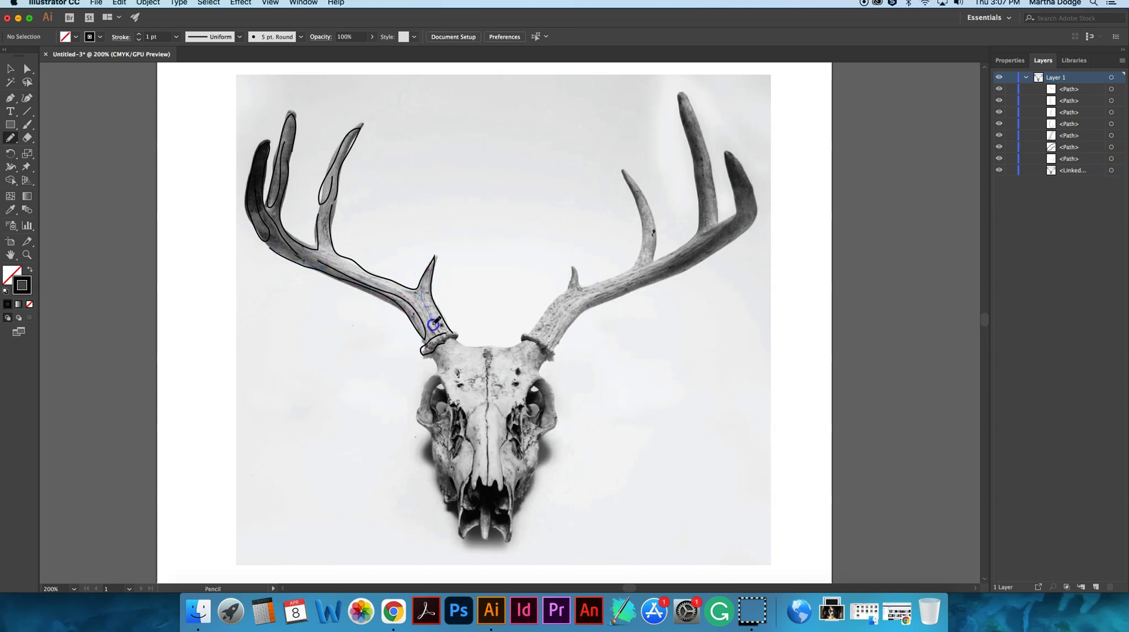
Draw pencil lines along the lower antler, around the left eye socket and down to the front teeth.
{"action": "left_click_drag", "start_coordinate": [434, 324], "coordinate": [432, 329]}
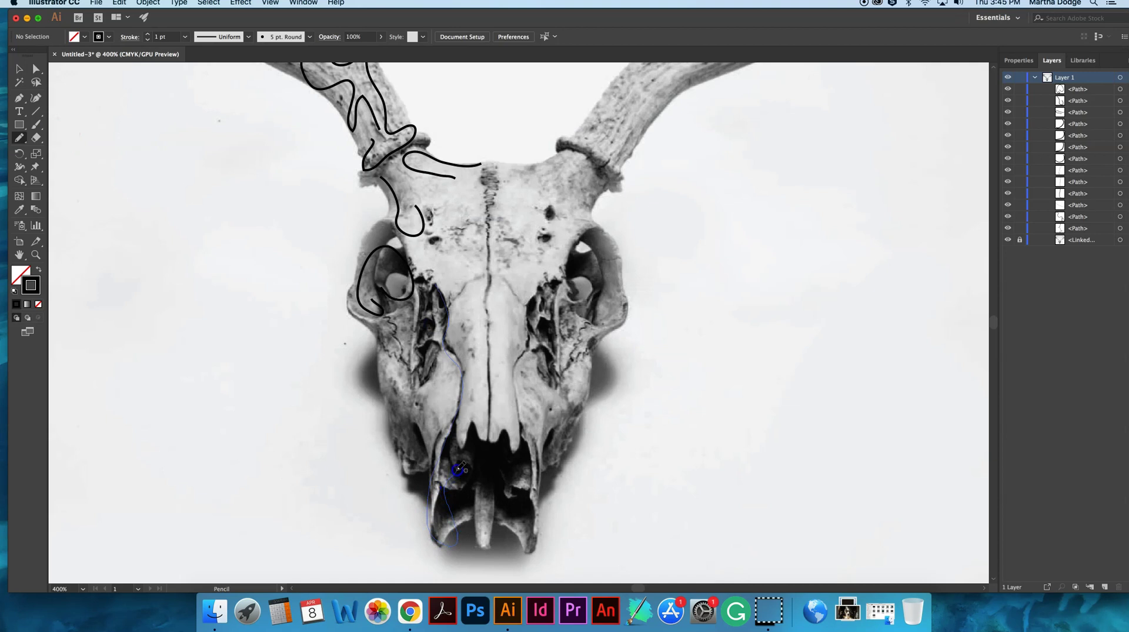
{"action": "mouse_move", "coordinate": [458, 469]}
{"action": "left_mouse_down"}
{"action": "mouse_move", "coordinate": [484, 475]}
{"action": "mouse_move", "coordinate": [479, 429]}
{"action": "mouse_move", "coordinate": [453, 454]}
{"action": "left_mouse_up"}
{"action": "mouse_move", "coordinate": [378, 350]}
{"action": "left_mouse_down"}
{"action": "mouse_move", "coordinate": [377, 415]}
{"action": "mouse_move", "coordinate": [397, 448]}
{"action": "left_mouse_up"}
{"action": "left_click_drag", "start_coordinate": [390, 393], "coordinate": [428, 327]}
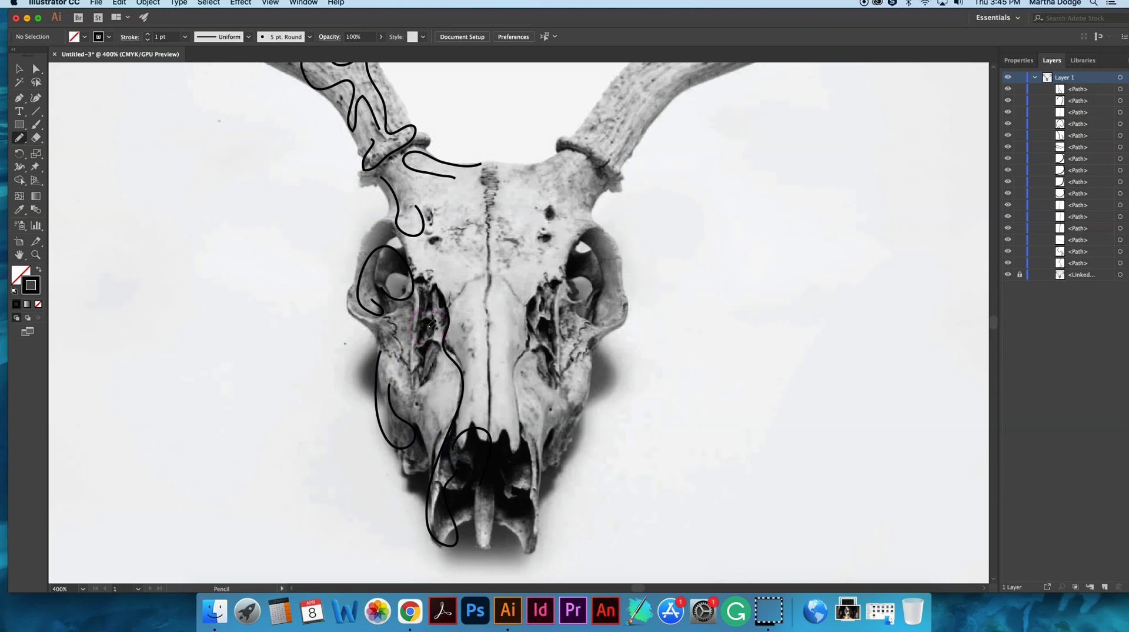
{"action": "scroll", "coordinate": [434, 321], "scroll_direction": "up", "scroll_amount": 10}
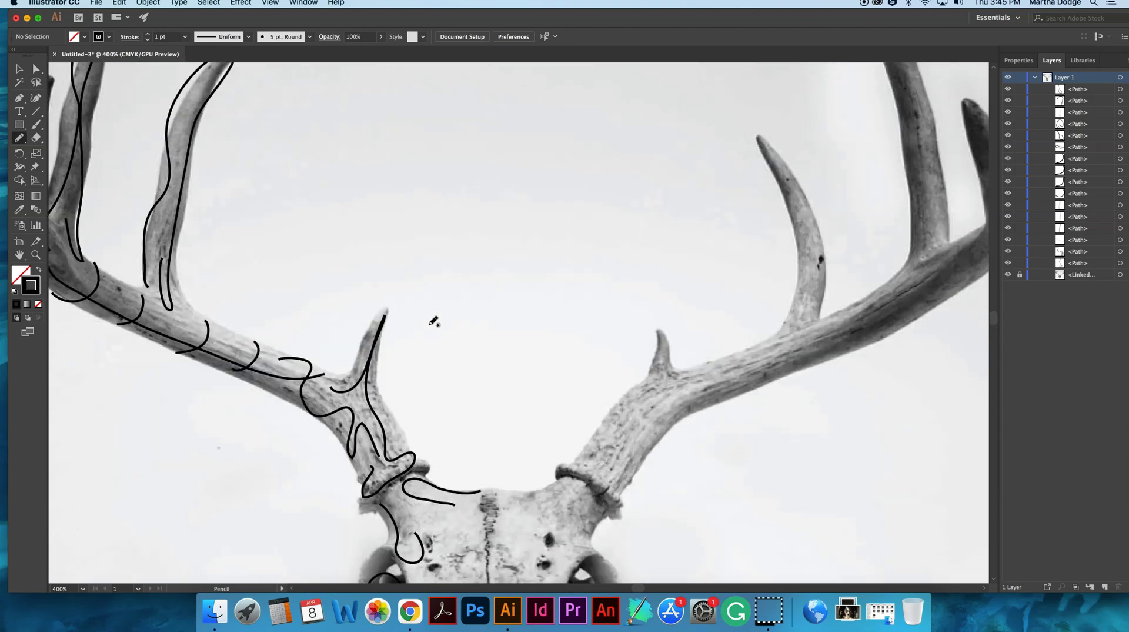
{"action": "scroll", "coordinate": [434, 321], "scroll_direction": "down", "scroll_amount": 3}
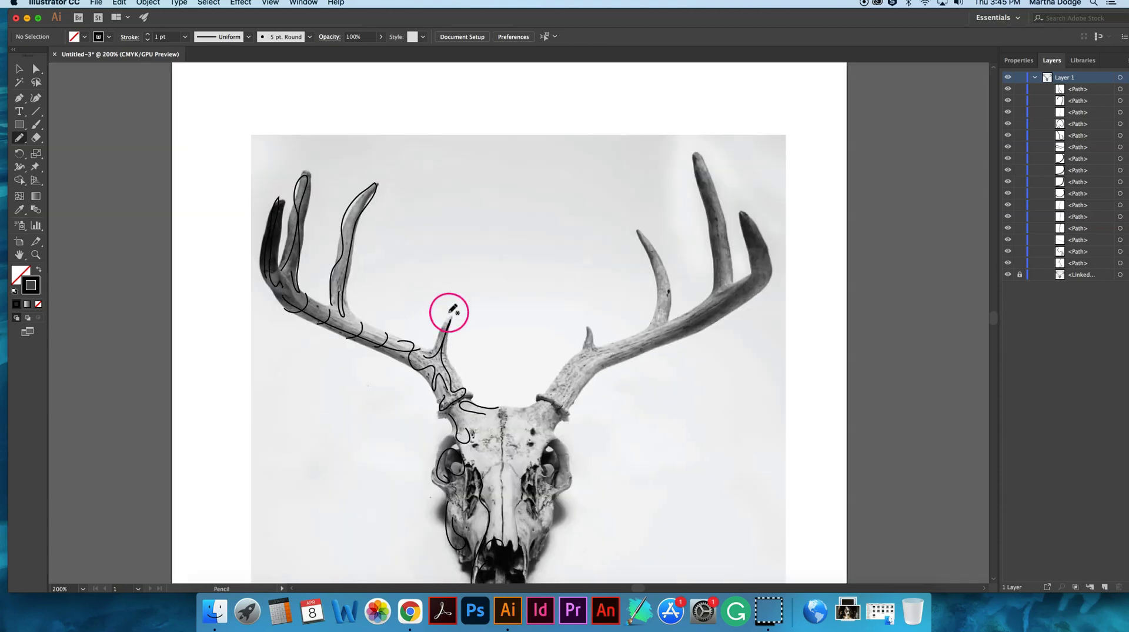
{"action": "scroll", "coordinate": [449, 312], "scroll_direction": "down", "scroll_amount": 3}
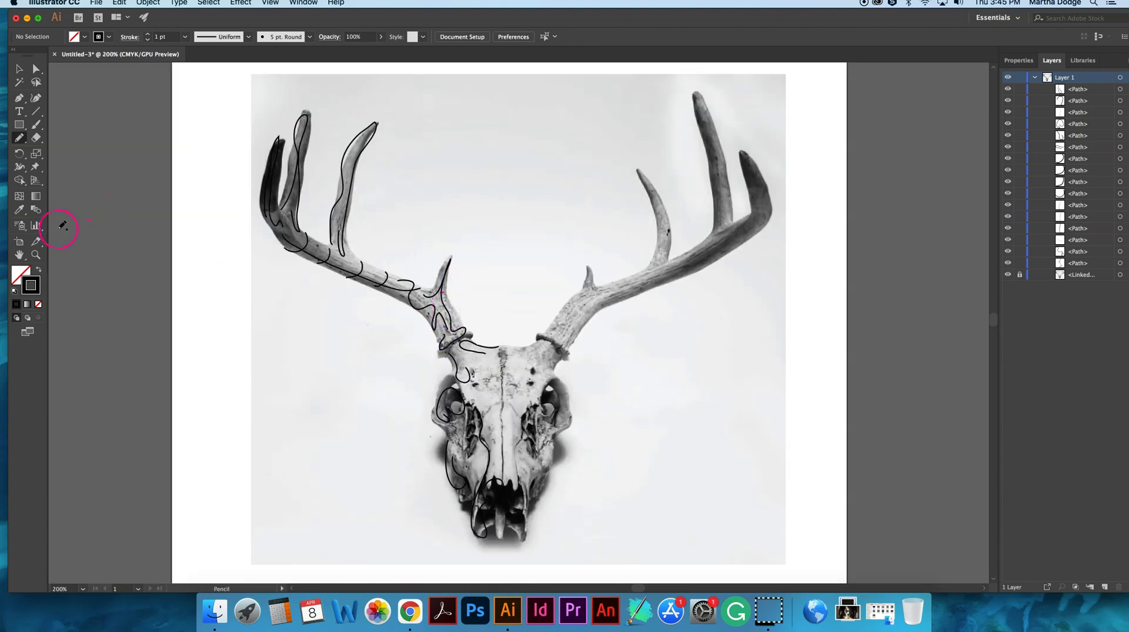
{"action": "left_click", "coordinate": [19, 68]}
Lock the linked skull photo in Layer 1 and marquee-select all the traced left-half paths.
{"action": "left_click", "coordinate": [1035, 78]}
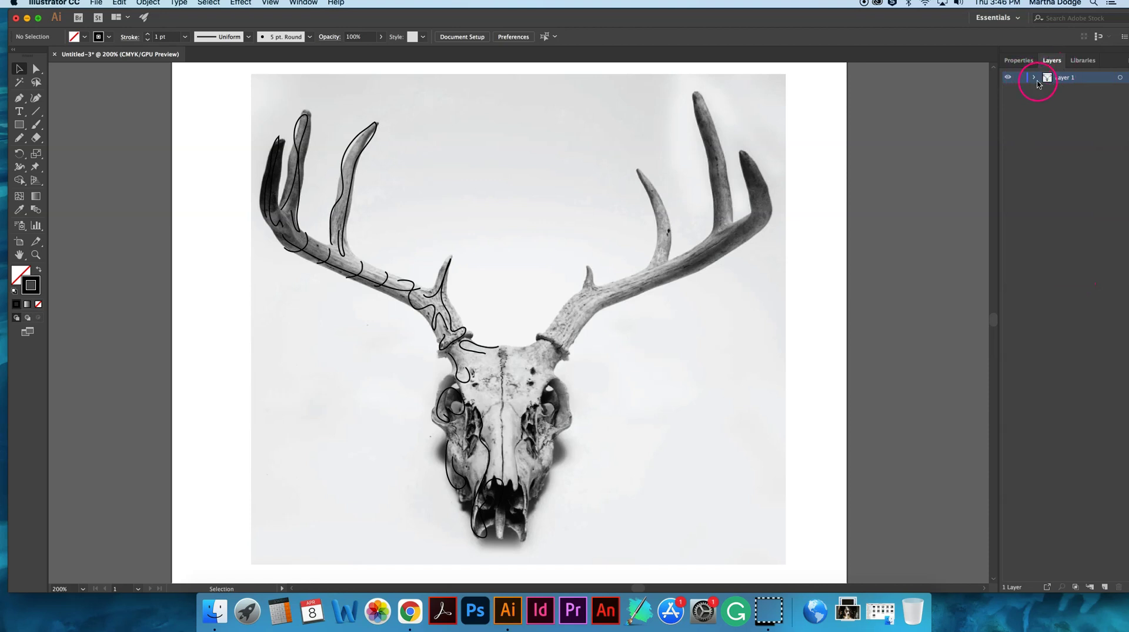
{"action": "left_click", "coordinate": [1035, 78]}
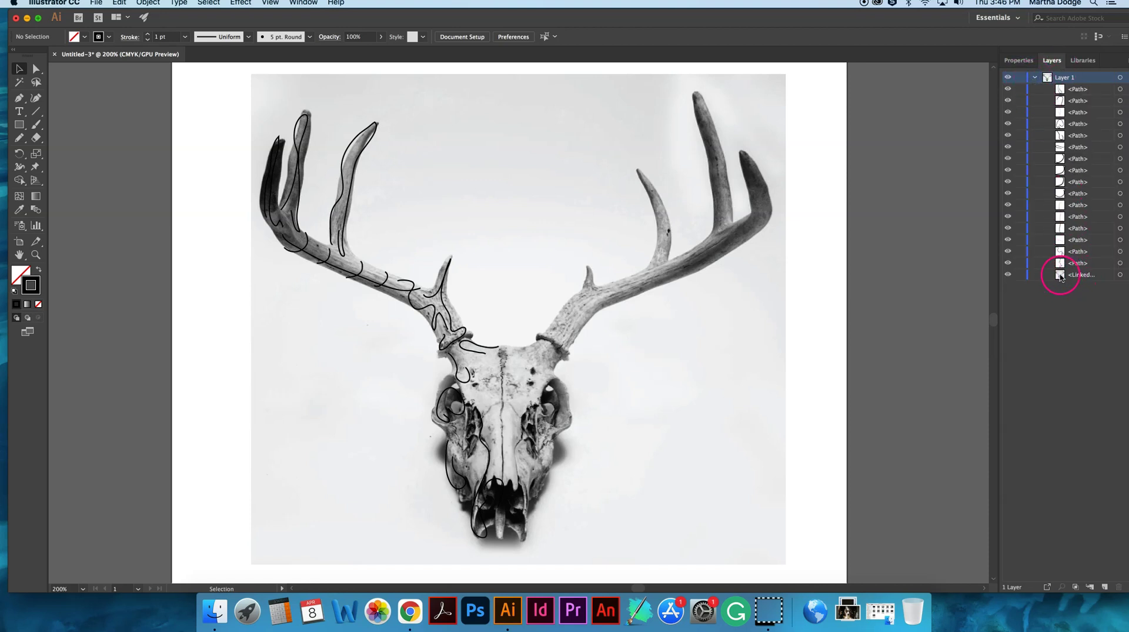
{"action": "left_click", "coordinate": [1018, 276]}
{"action": "left_click", "coordinate": [1023, 279]}
{"action": "left_click", "coordinate": [18, 69]}
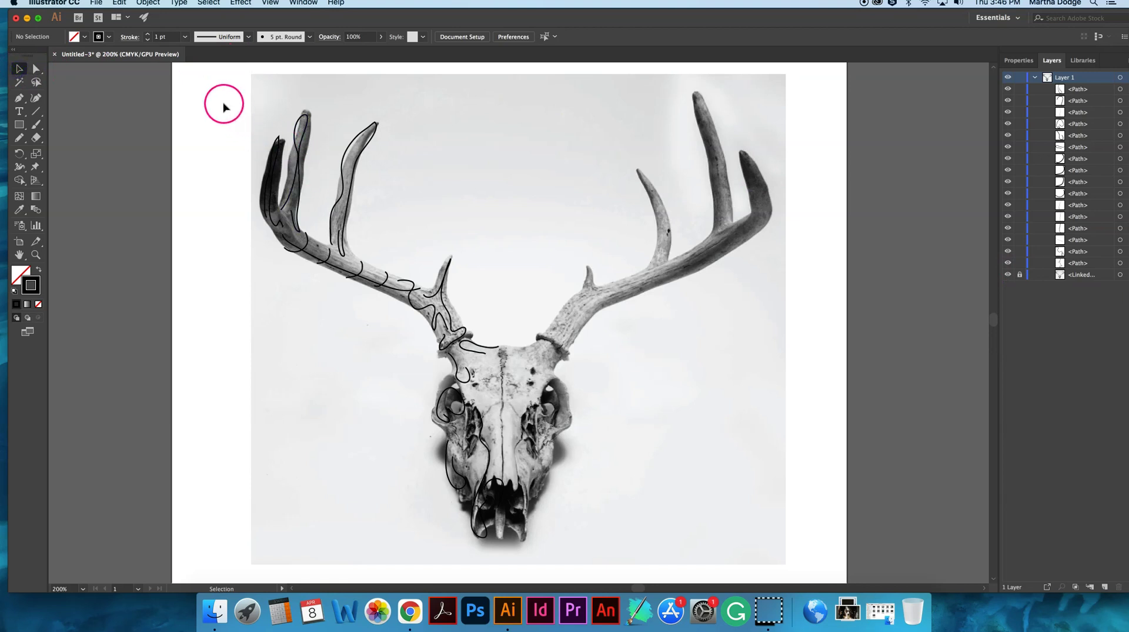
{"action": "left_click_drag", "start_coordinate": [224, 103], "coordinate": [534, 551]}
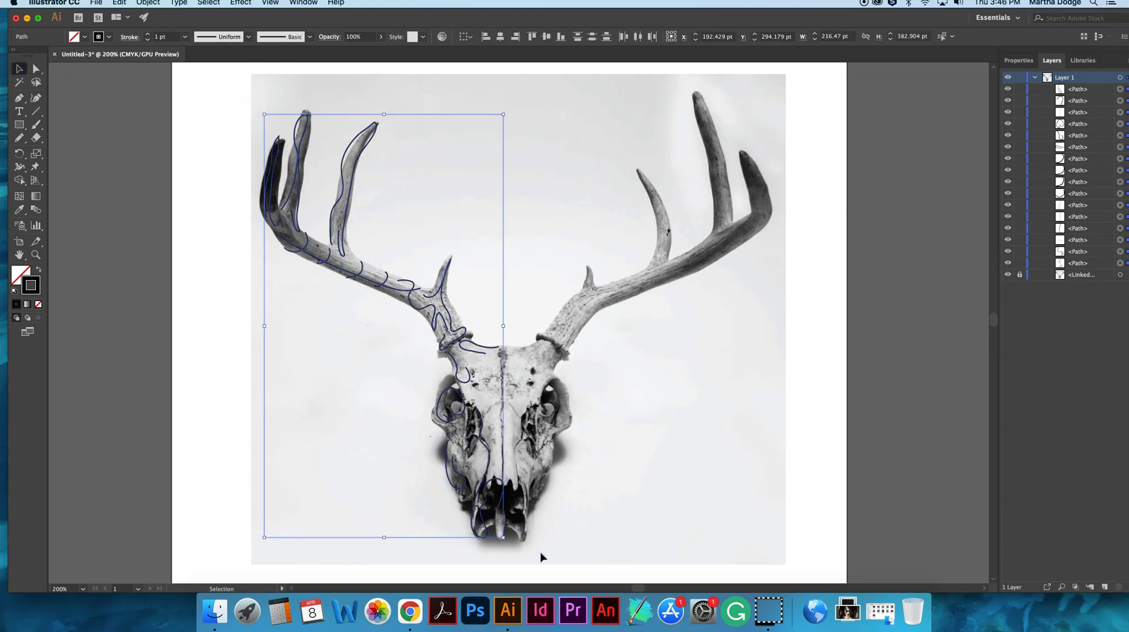
Set Blend Options to Specified Steps 10 with Align to Page orientation.
{"action": "left_click", "coordinate": [148, 2]}
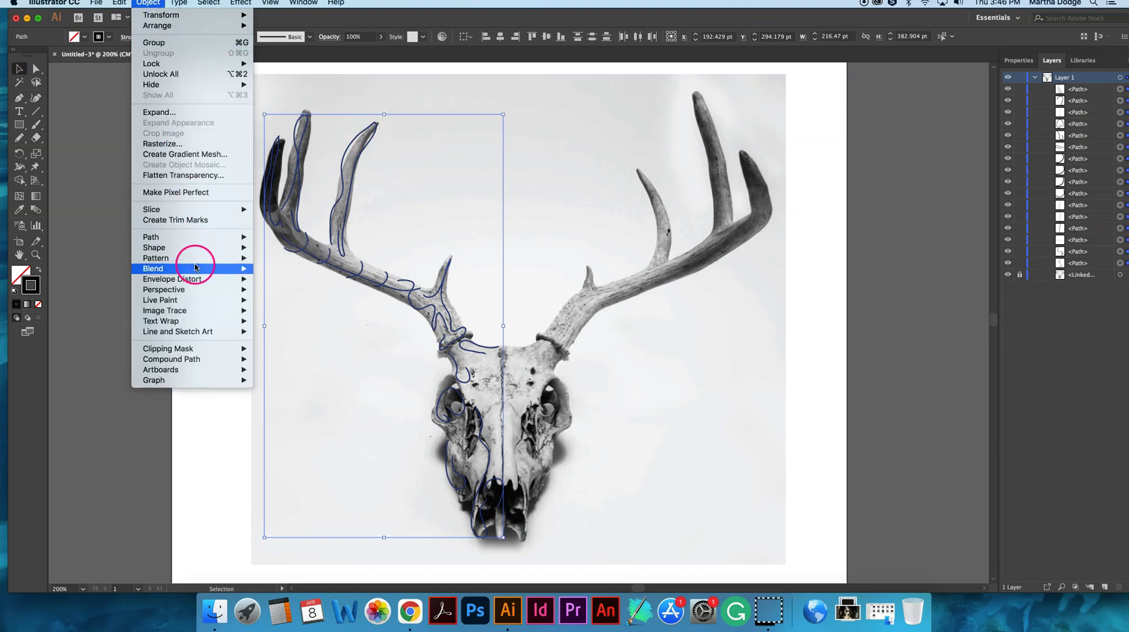
{"action": "mouse_move", "coordinate": [193, 270]}
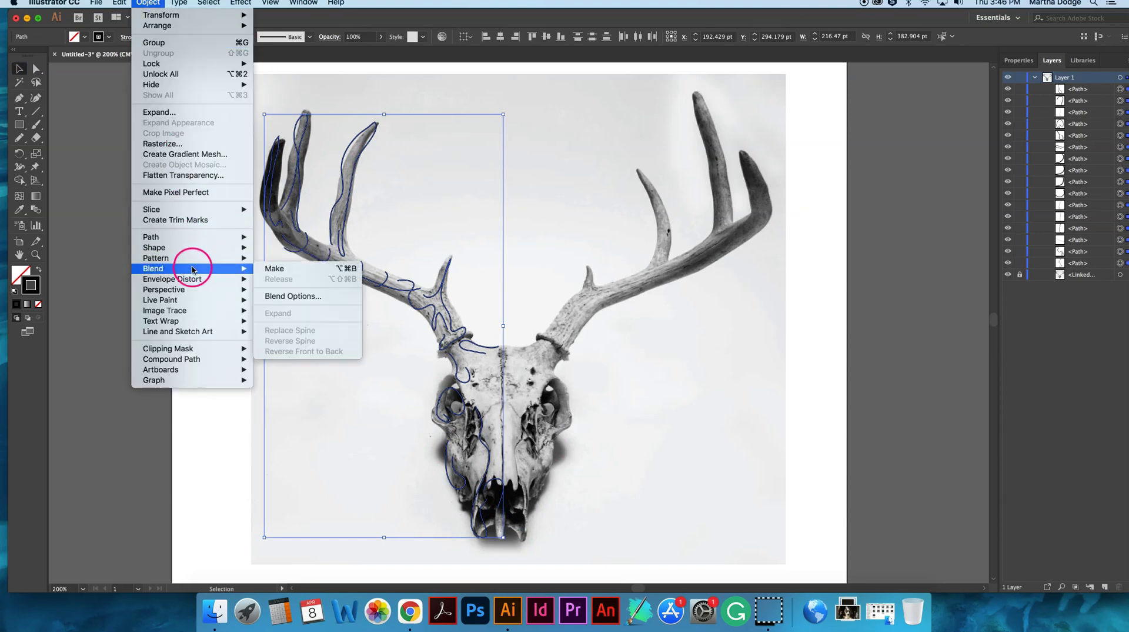
{"action": "left_click", "coordinate": [290, 297]}
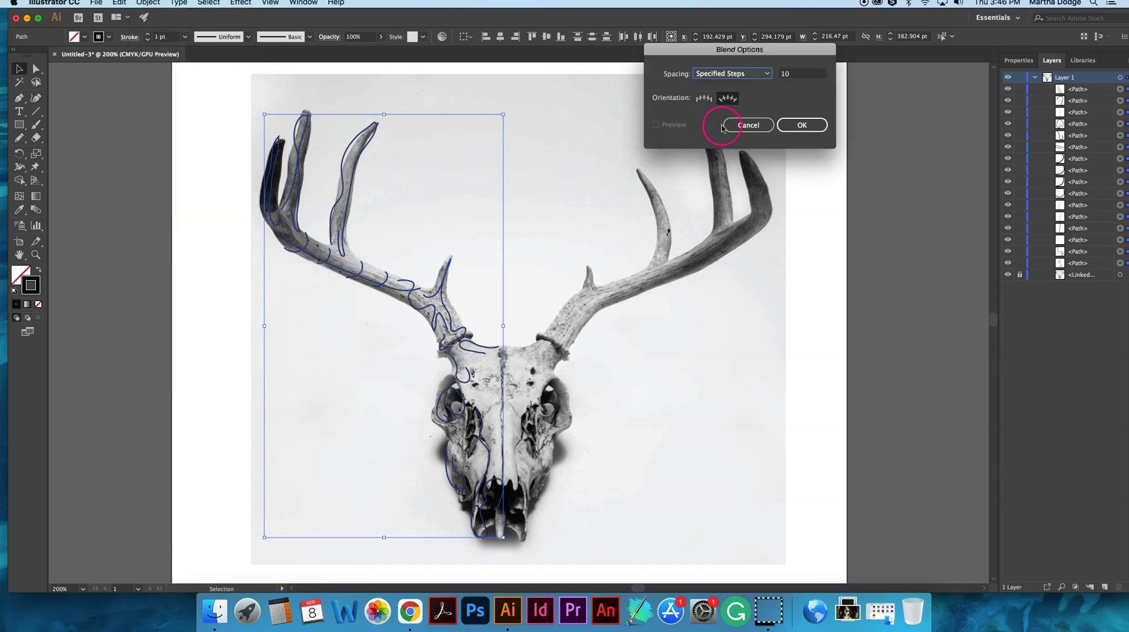
{"action": "left_click", "coordinate": [744, 80]}
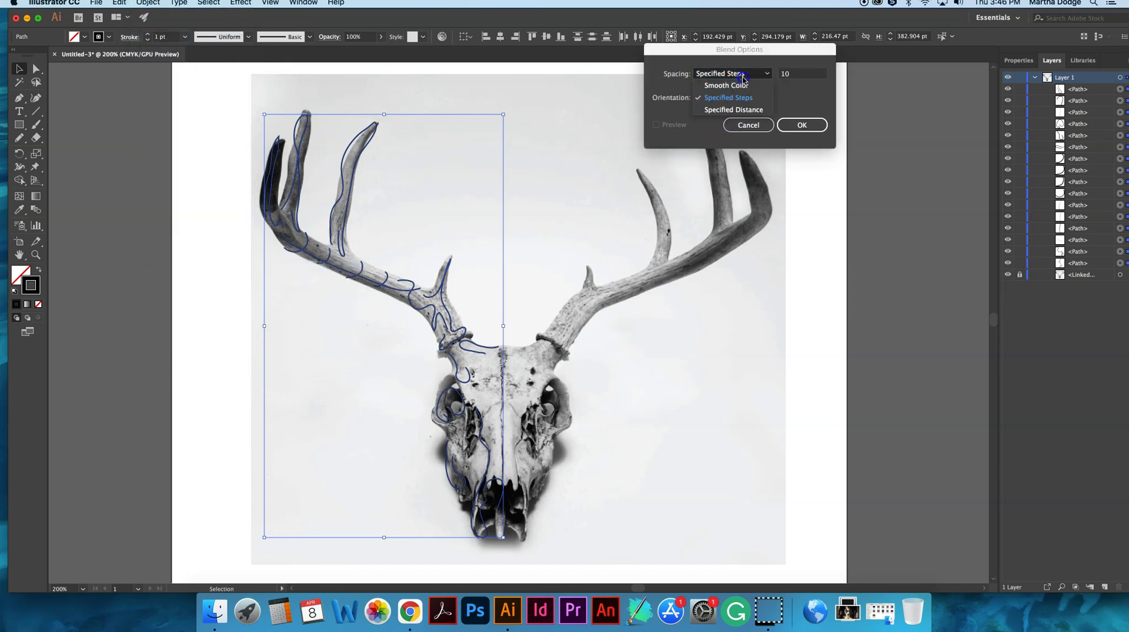
{"action": "left_click", "coordinate": [753, 104]}
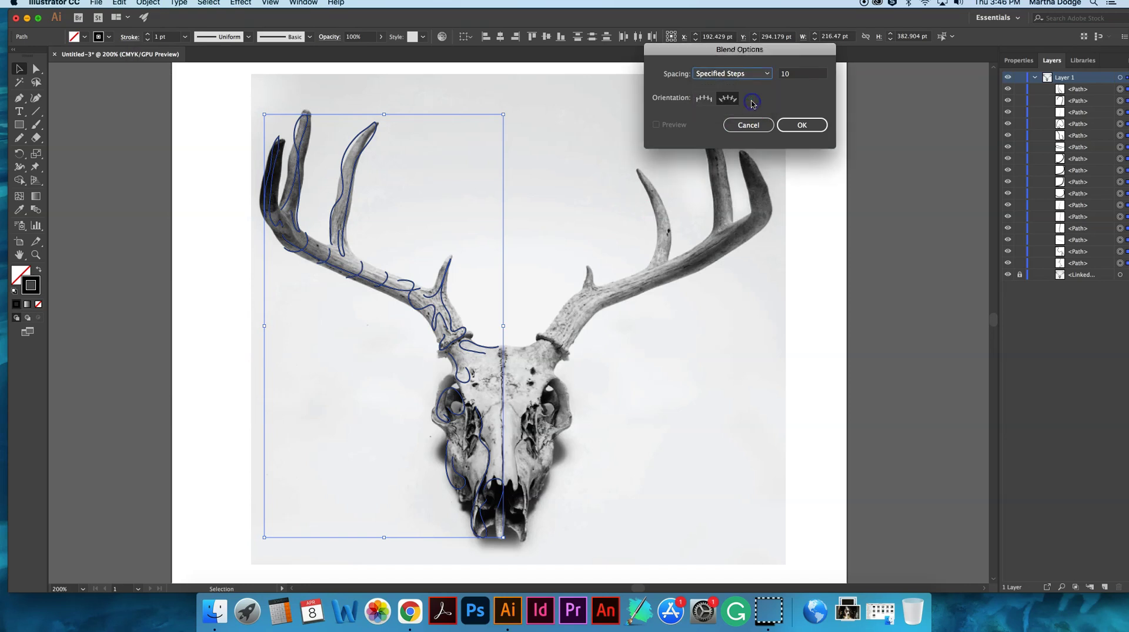
{"action": "left_click", "coordinate": [705, 99]}
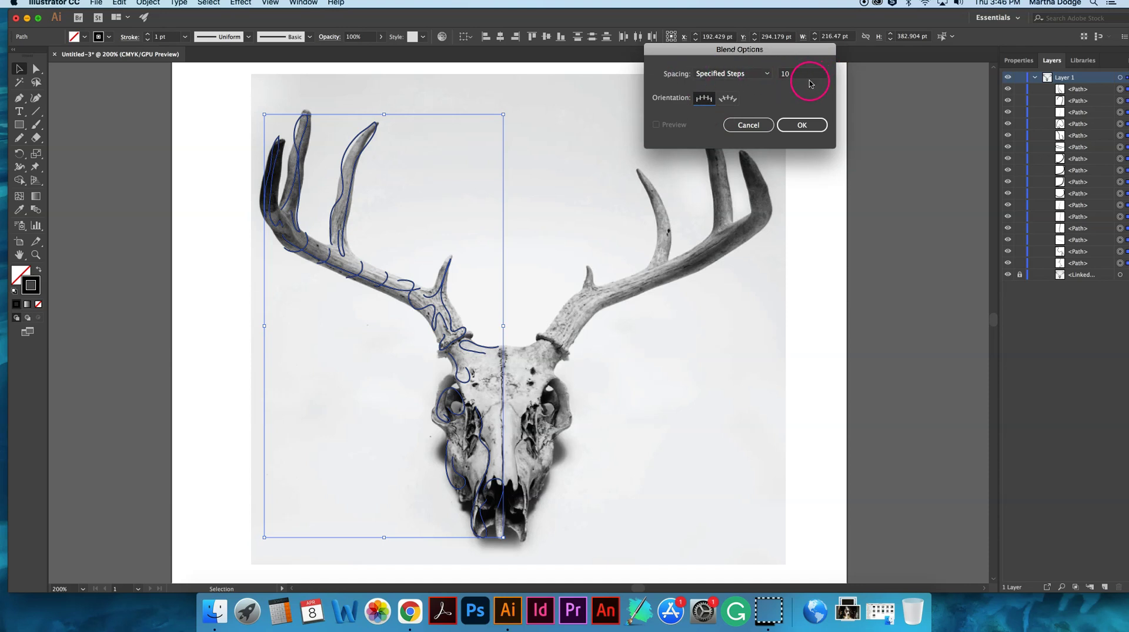
{"action": "left_click", "coordinate": [802, 124]}
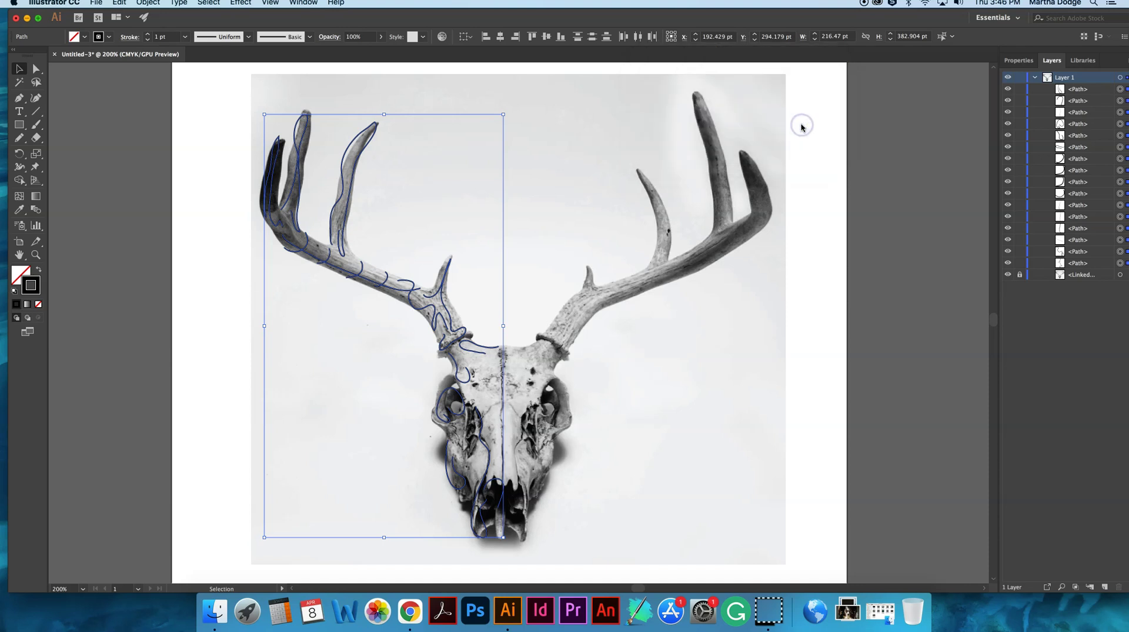
Make the blend from the selected traced paths and deselect it.
{"action": "left_click", "coordinate": [148, 3]}
{"action": "mouse_move", "coordinate": [227, 267]}
{"action": "left_click", "coordinate": [283, 269]}
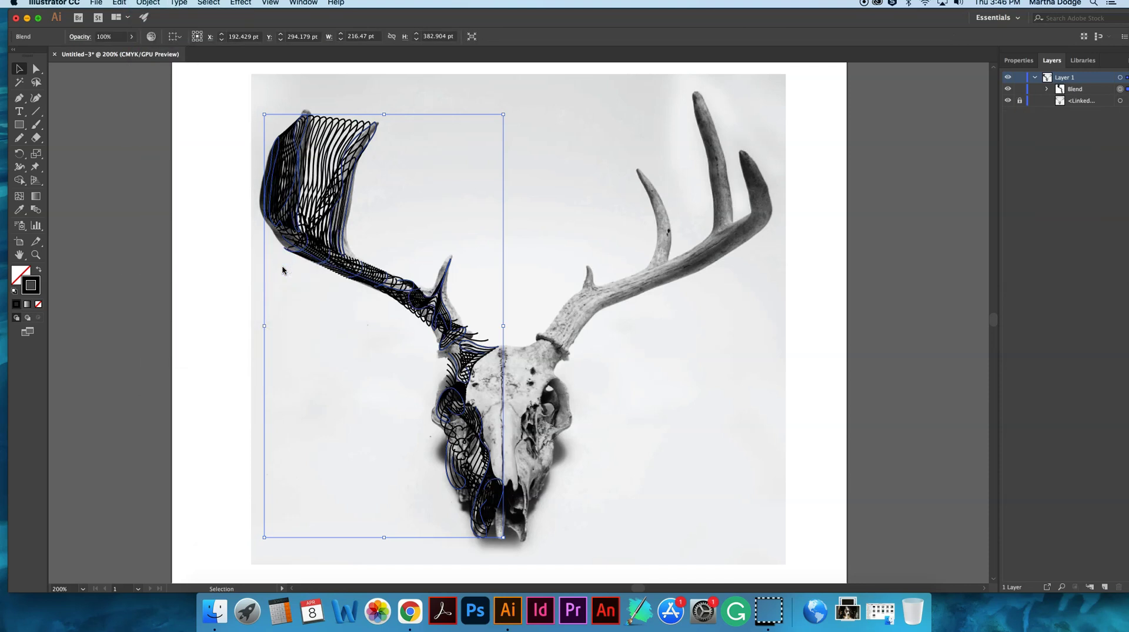
{"action": "left_click", "coordinate": [615, 407]}
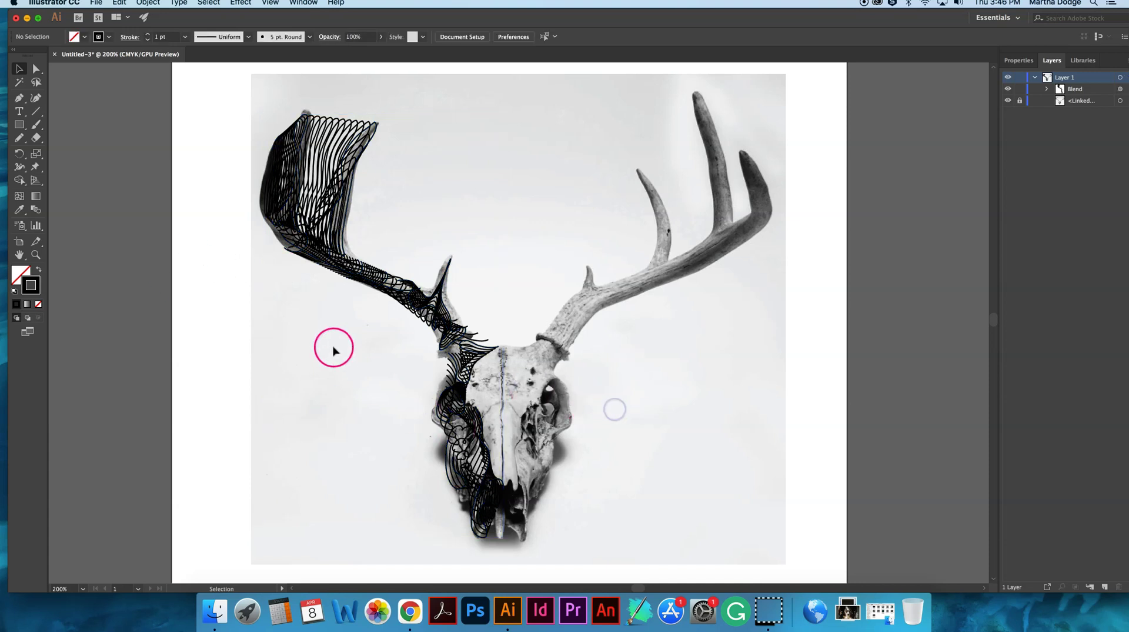
Hide the skull photo, then copy and paste a duplicate of the whole blend.
{"action": "left_click", "coordinate": [1007, 101]}
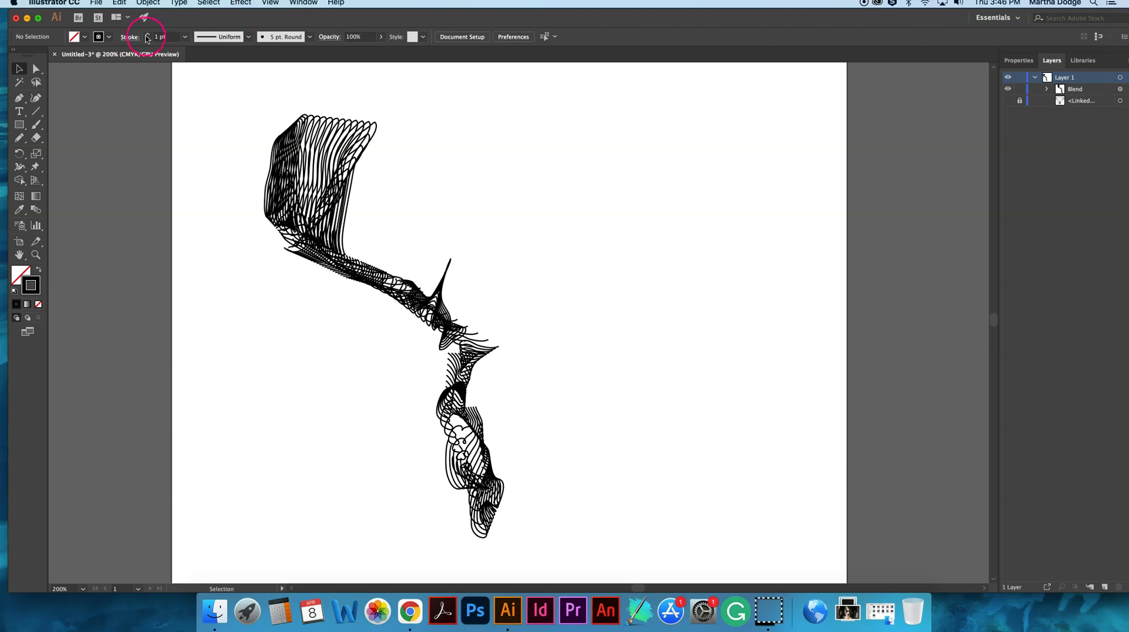
{"action": "left_click_drag", "start_coordinate": [227, 106], "coordinate": [525, 503]}
{"action": "key", "text": "a"}
{"action": "key", "text": "v"}
{"action": "key", "text": "super+c"}
{"action": "key", "text": "super+v"}
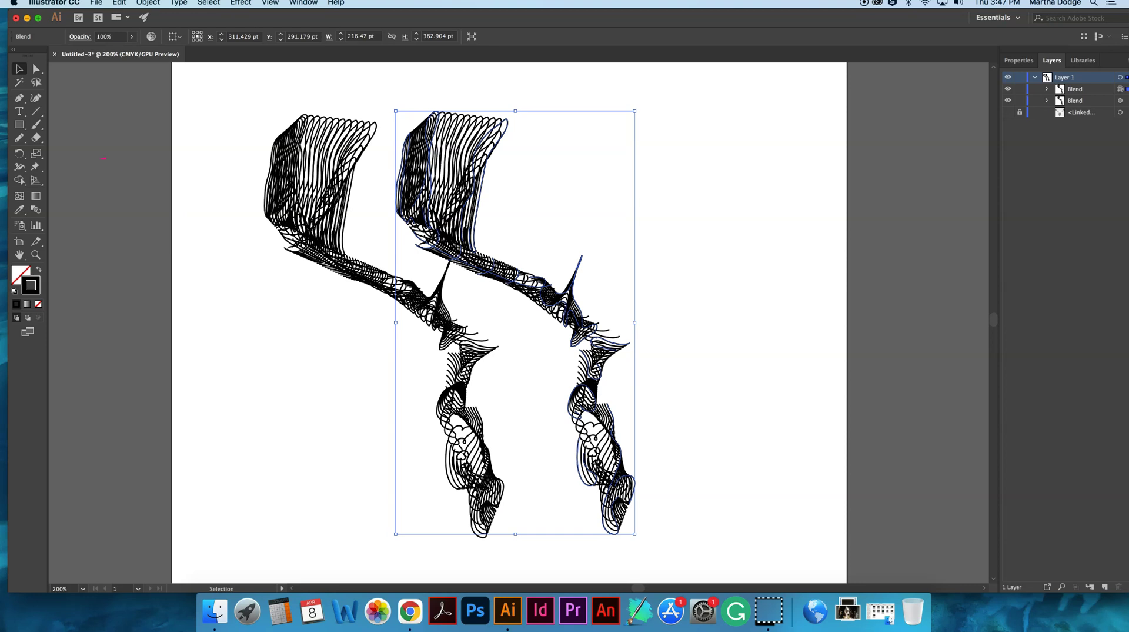
Reflect the pasted copy vertically and move it to the right of the original.
{"action": "left_click", "coordinate": [144, 3]}
{"action": "left_click", "coordinate": [145, 4]}
{"action": "left_click", "coordinate": [147, 3]}
{"action": "mouse_move", "coordinate": [149, 26]}
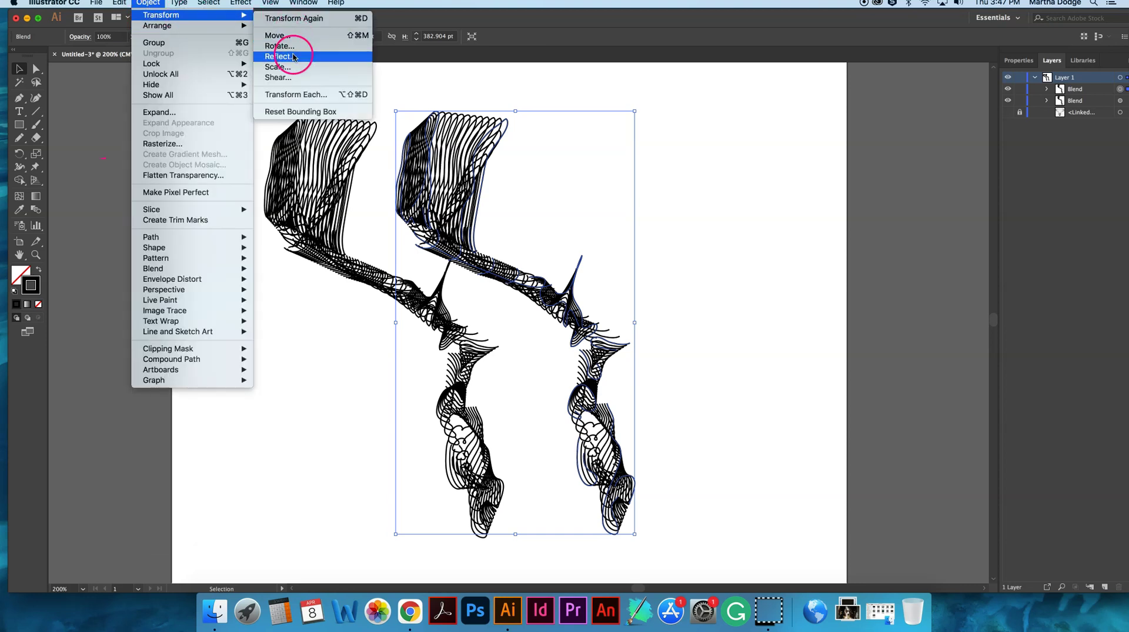
{"action": "left_click", "coordinate": [293, 56]}
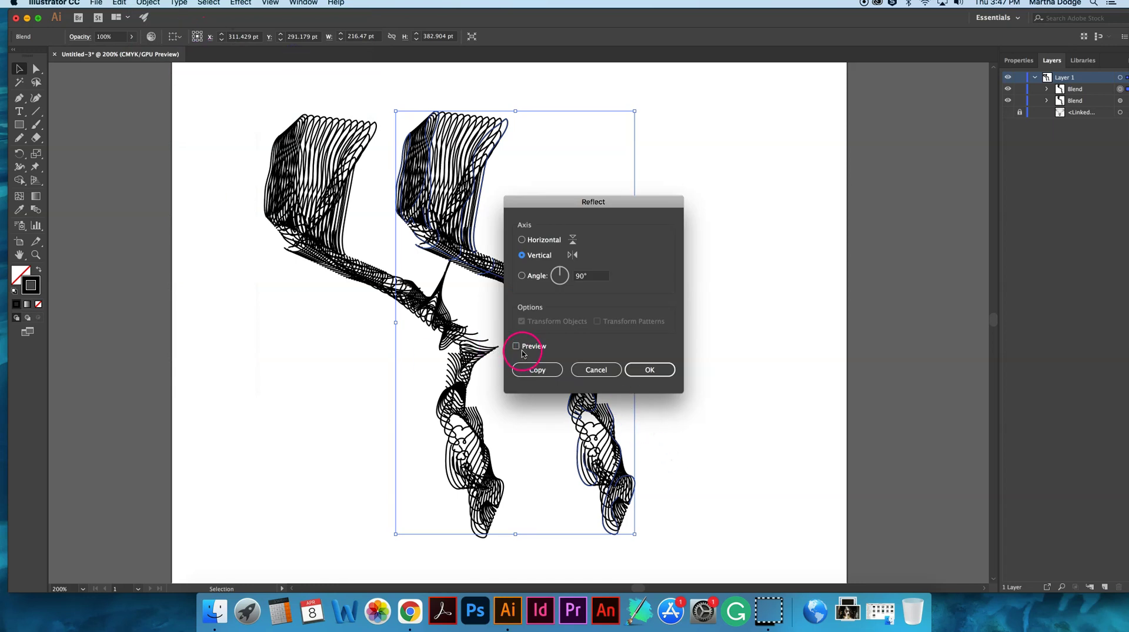
{"action": "left_click", "coordinate": [516, 347]}
{"action": "left_click_drag", "start_coordinate": [620, 205], "coordinate": [789, 198]}
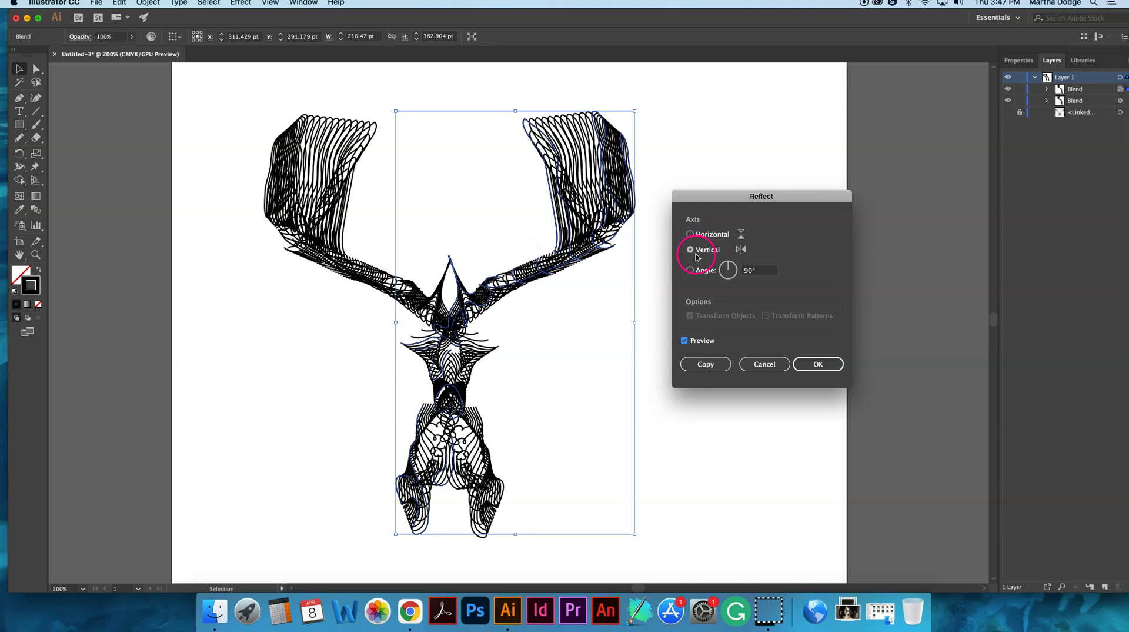
{"action": "left_click", "coordinate": [818, 363]}
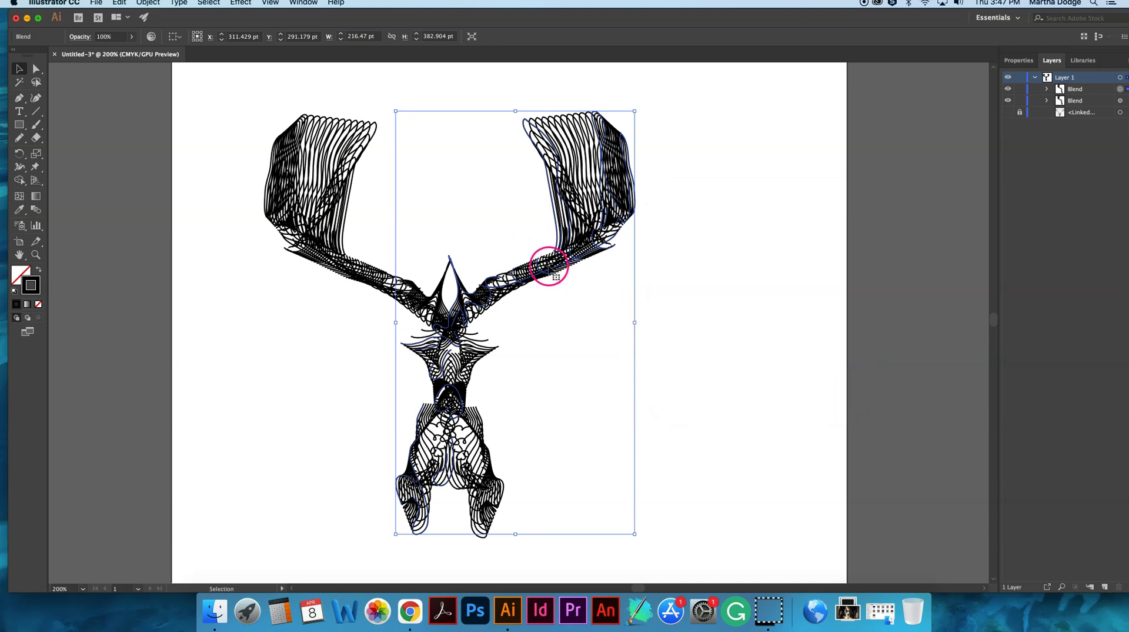
{"action": "left_click_drag", "start_coordinate": [558, 269], "coordinate": [632, 262]}
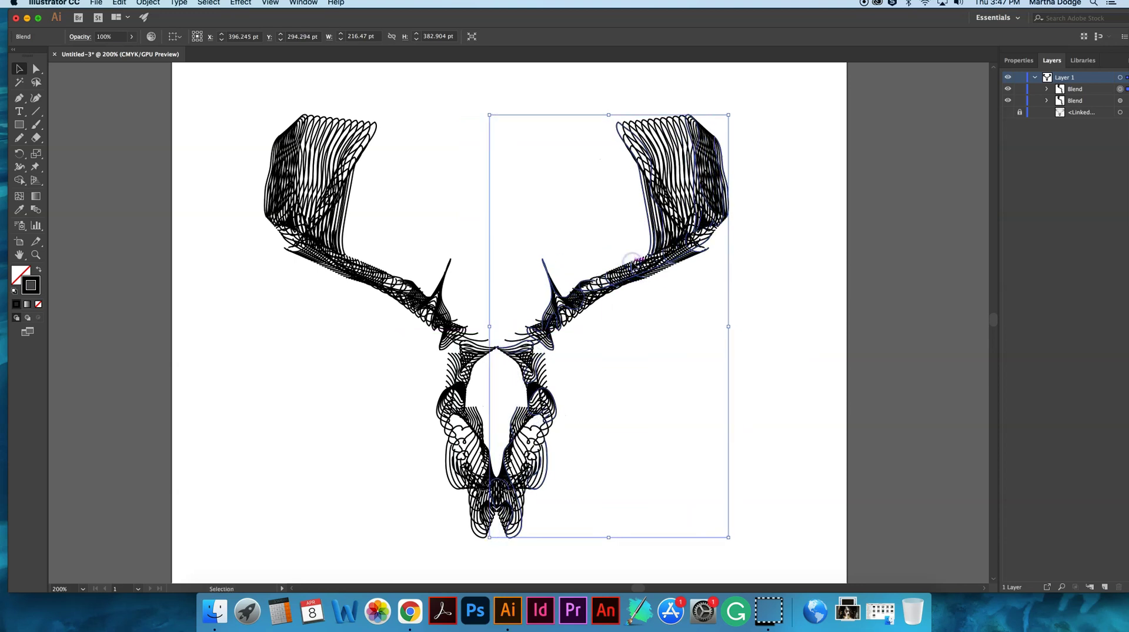
Align the mirrored right half against the left at the centre seam and deselect.
{"action": "left_click", "coordinate": [782, 442]}
{"action": "scroll", "coordinate": [775, 465], "scroll_direction": "down", "scroll_amount": 3}
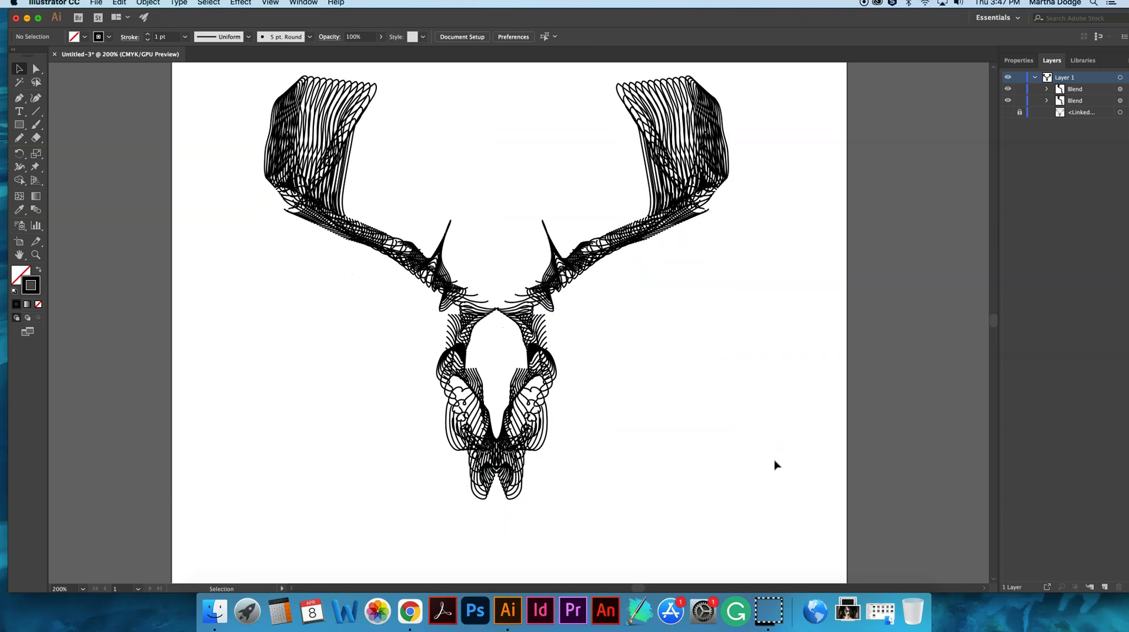
{"action": "left_click", "coordinate": [811, 468]}
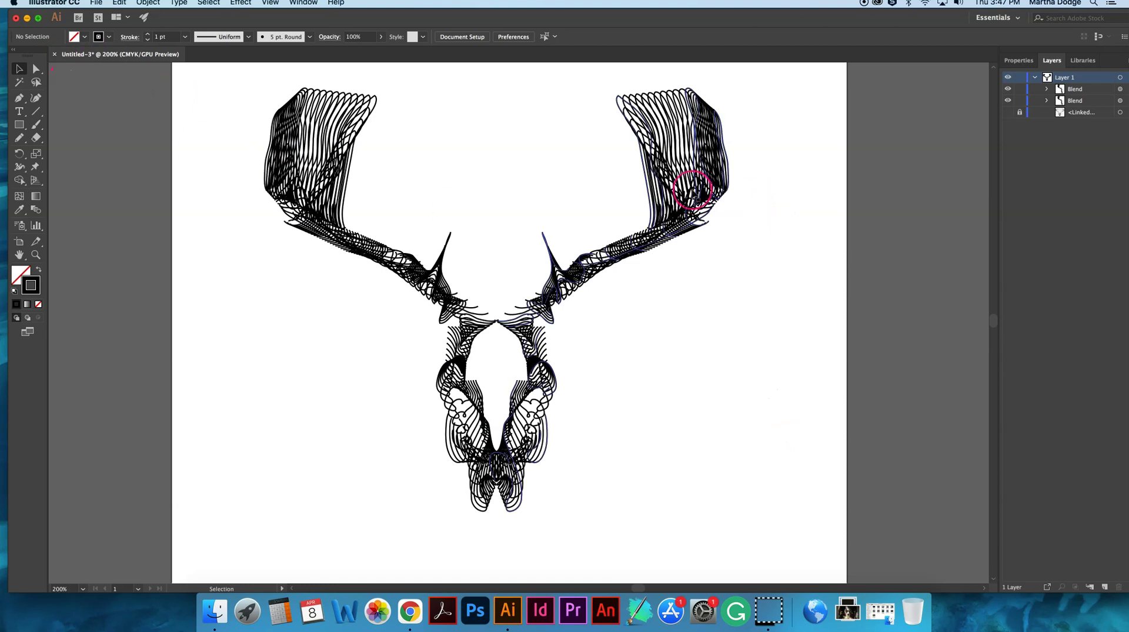
{"action": "key", "text": "super+z"}
{"action": "key", "text": "super+z"}
{"action": "key", "text": "super+z"}
{"action": "key", "text": "super+z"}
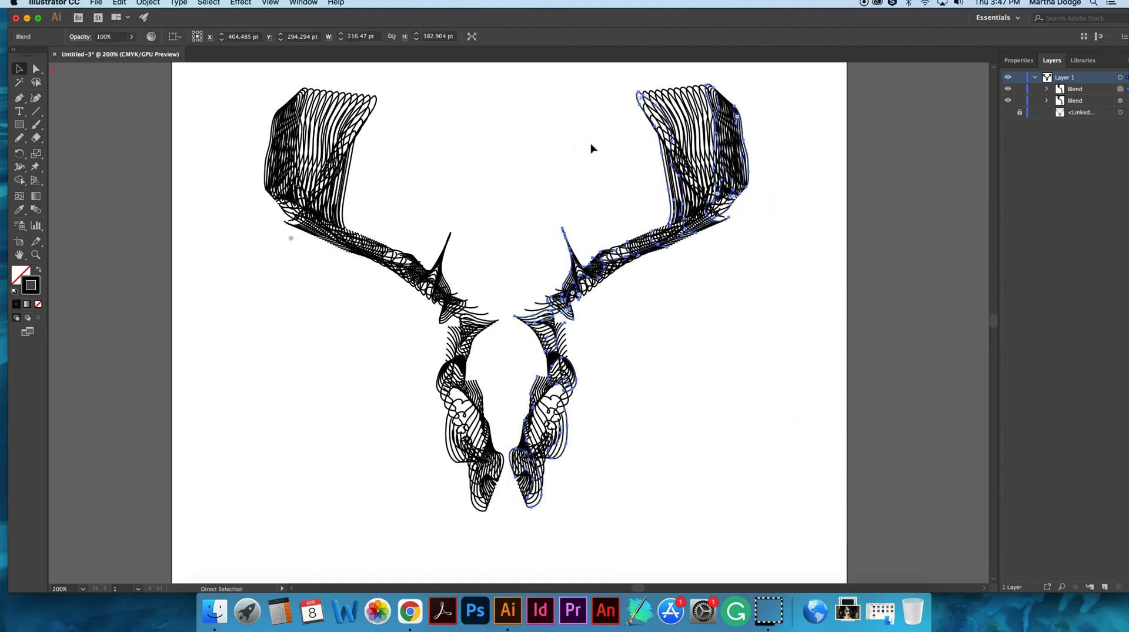
{"action": "key", "text": "super+z"}
{"action": "key", "text": "super+z"}
{"action": "key", "text": "super+z"}
{"action": "key", "text": "super+z"}
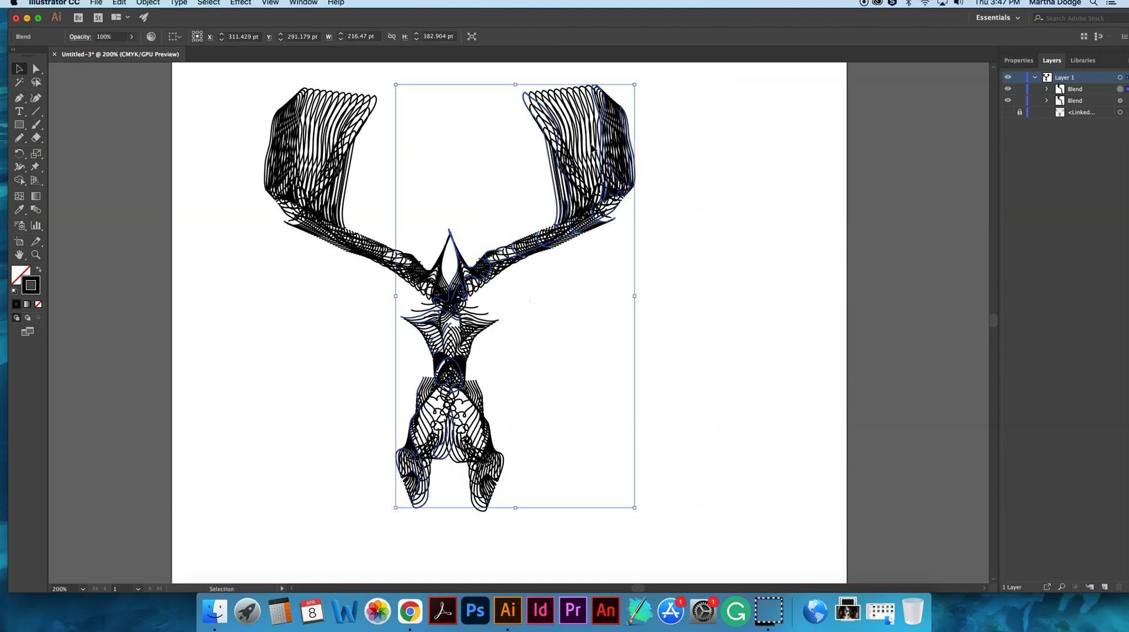
{"action": "key", "text": "super+z"}
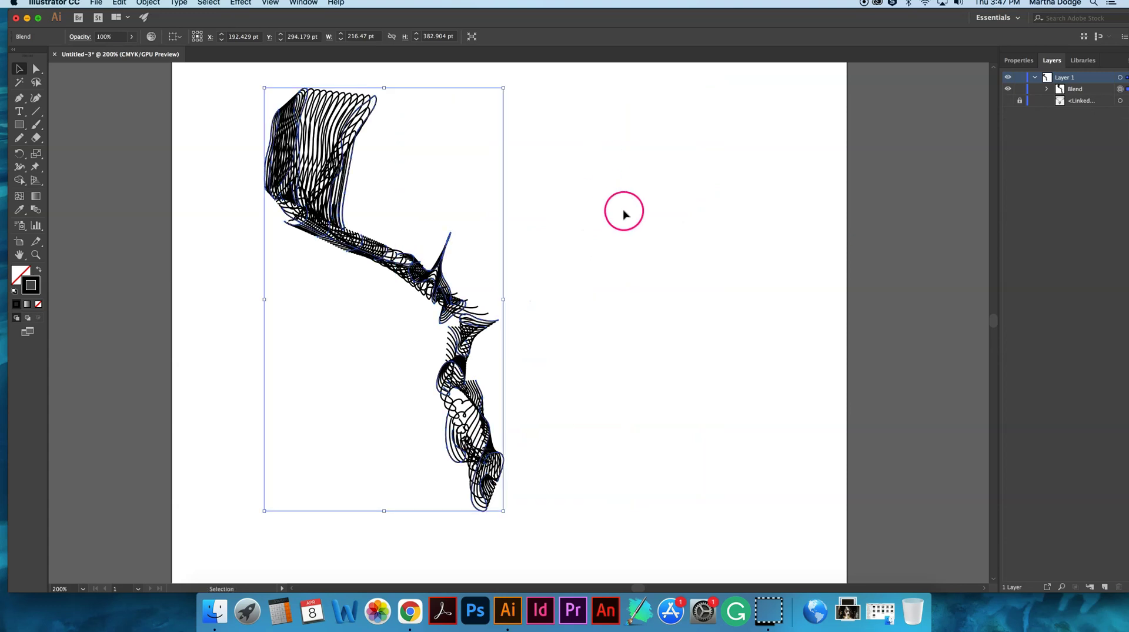
{"action": "left_click", "coordinate": [608, 259]}
{"action": "key", "text": "super+alt+3"}
{"action": "key", "text": "super+z"}
{"action": "left_click", "coordinate": [955, 472]}
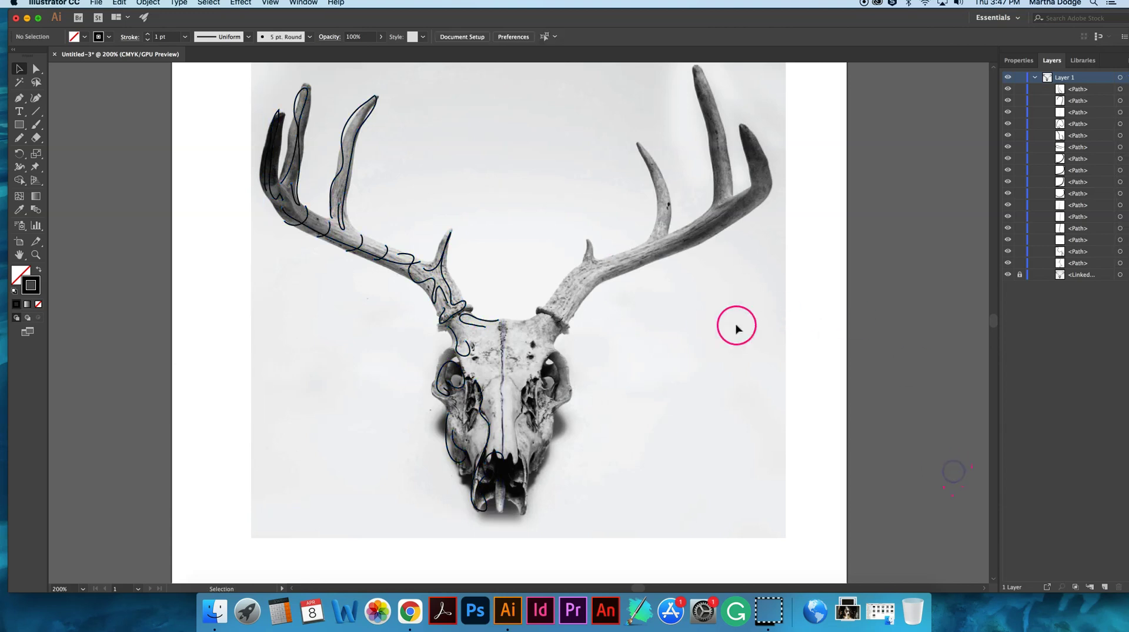
Select the upper left antler paths and blend them with Specified Steps using Cmd+Option+B.
{"action": "left_click", "coordinate": [16, 69]}
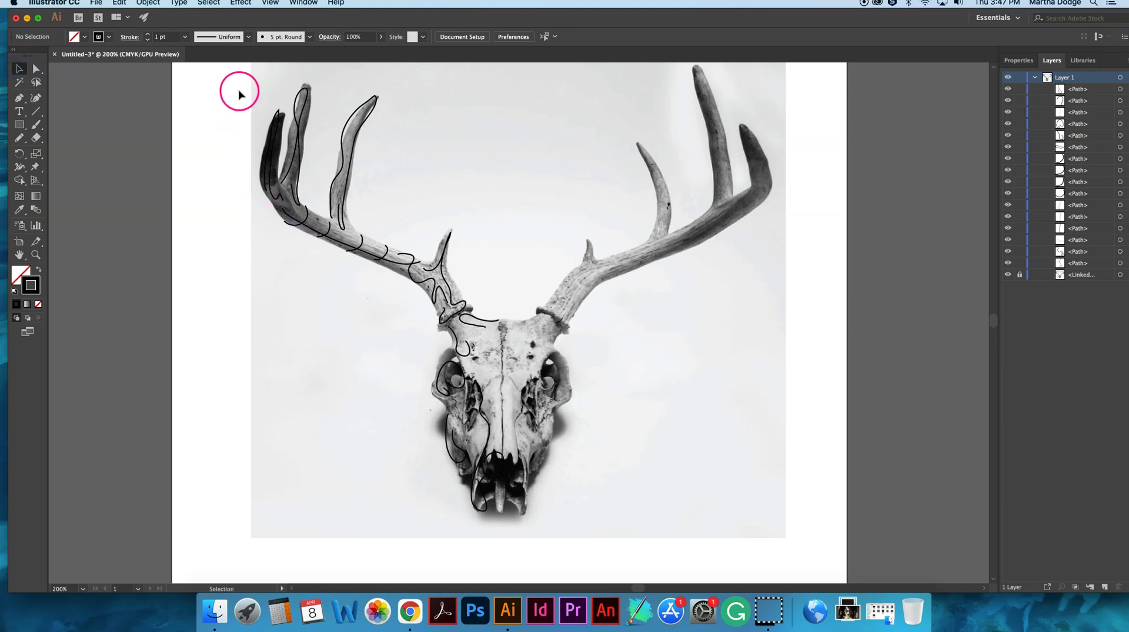
{"action": "left_click_drag", "start_coordinate": [238, 88], "coordinate": [388, 266]}
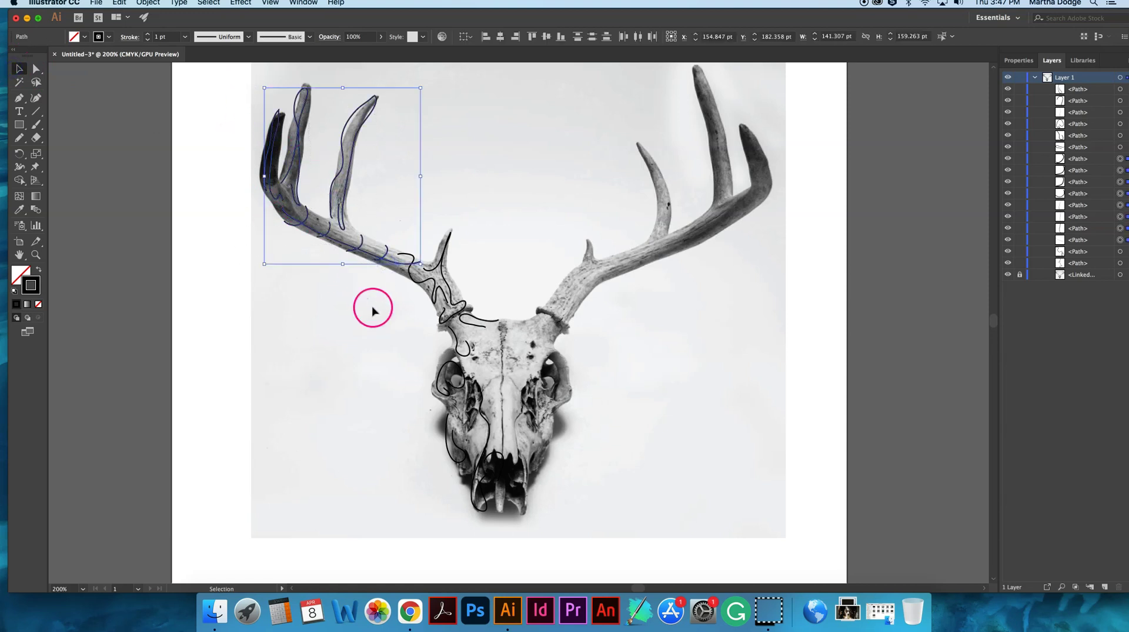
{"action": "left_click", "coordinate": [148, 3]}
{"action": "mouse_move", "coordinate": [176, 268]}
{"action": "left_click", "coordinate": [293, 296]}
{"action": "left_click", "coordinate": [771, 73]}
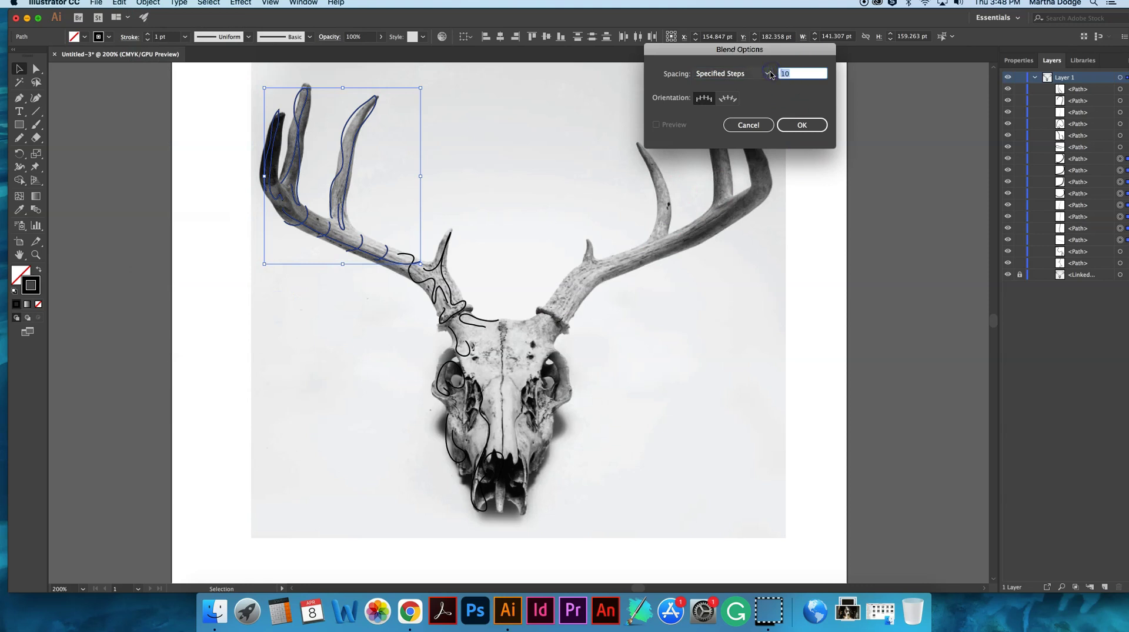
{"action": "left_click", "coordinate": [811, 125]}
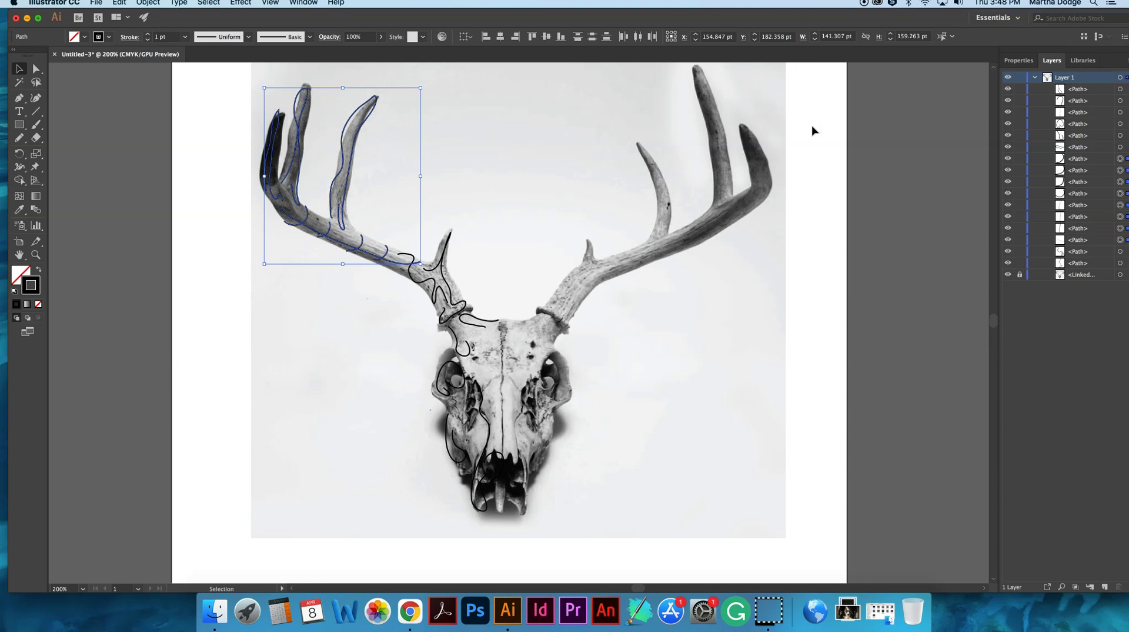
{"action": "key", "text": "a"}
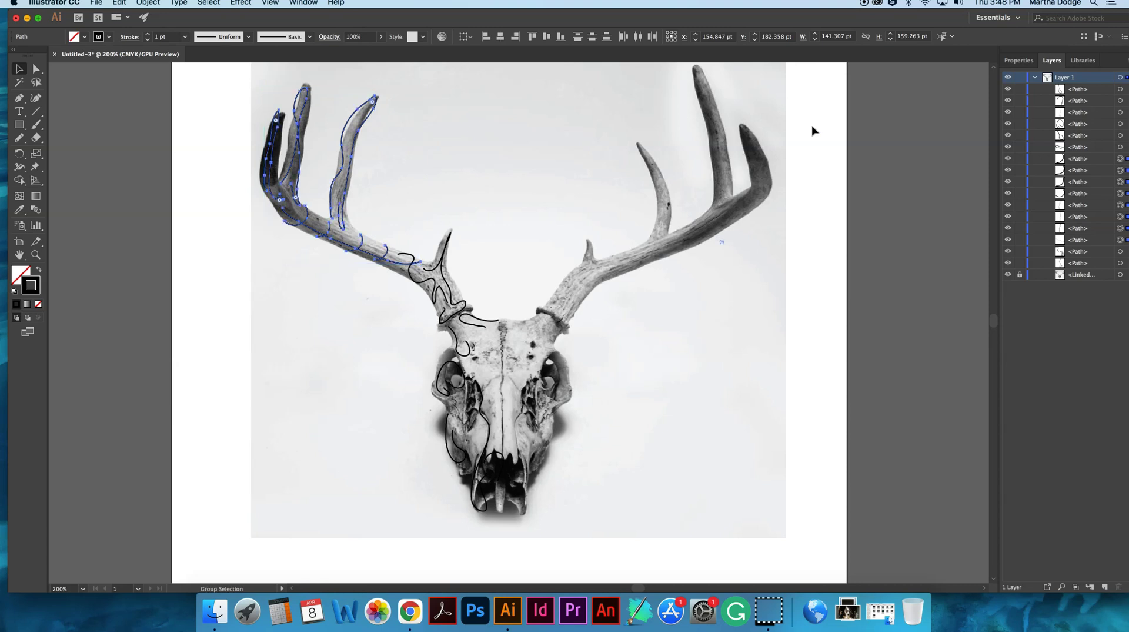
{"action": "key", "text": "super+alt+b"}
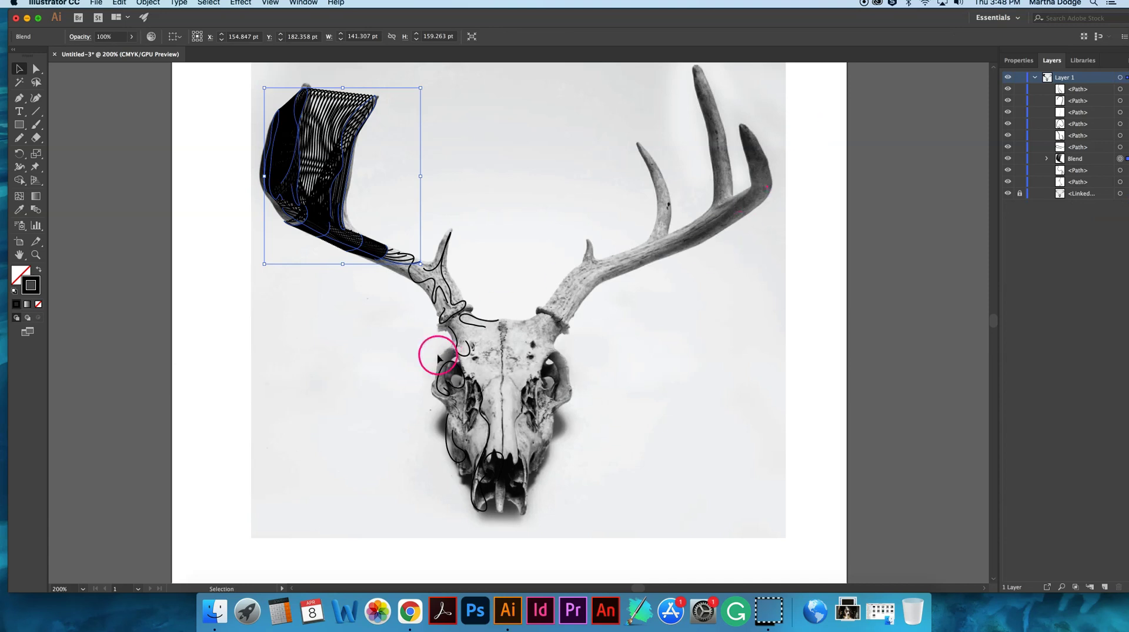
Toggle the skull photo off and on to inspect the upper antler blend.
{"action": "left_click", "coordinate": [184, 129]}
{"action": "left_click", "coordinate": [345, 283]}
{"action": "left_click", "coordinate": [1008, 194]}
{"action": "left_click", "coordinate": [1008, 194]}
{"action": "left_click", "coordinate": [677, 134]}
{"action": "left_click", "coordinate": [30, 70]}
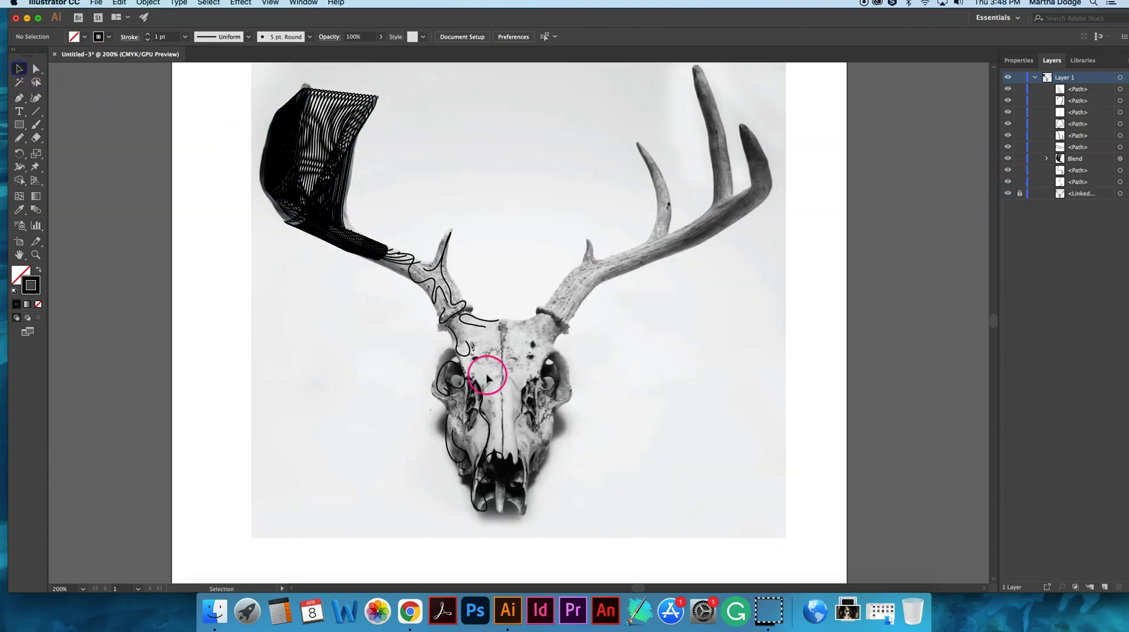
{"action": "mouse_move", "coordinate": [482, 366]}
{"action": "left_mouse_down"}
{"action": "mouse_move", "coordinate": [416, 252]}
{"action": "mouse_move", "coordinate": [431, 237]}
{"action": "left_mouse_up"}
{"action": "left_click_drag", "start_coordinate": [417, 311], "coordinate": [415, 310]}
{"action": "left_click", "coordinate": [410, 256]}
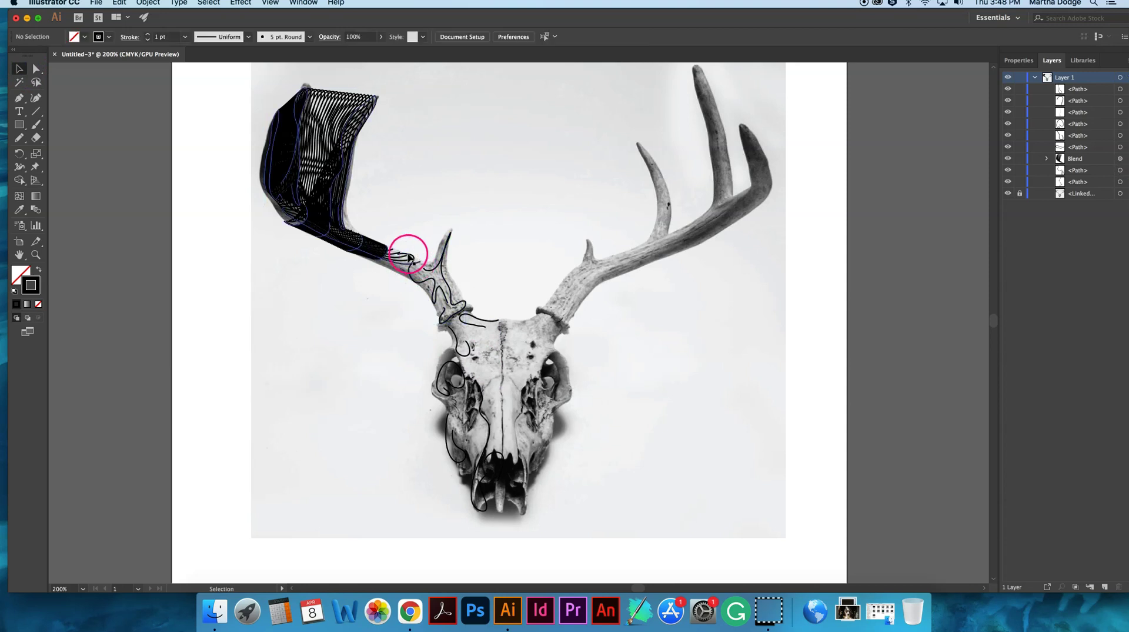
Blend the lower antler outlines and the five skull outlines separately, then hide the photo.
{"action": "left_click_drag", "start_coordinate": [469, 319], "coordinate": [469, 320]}
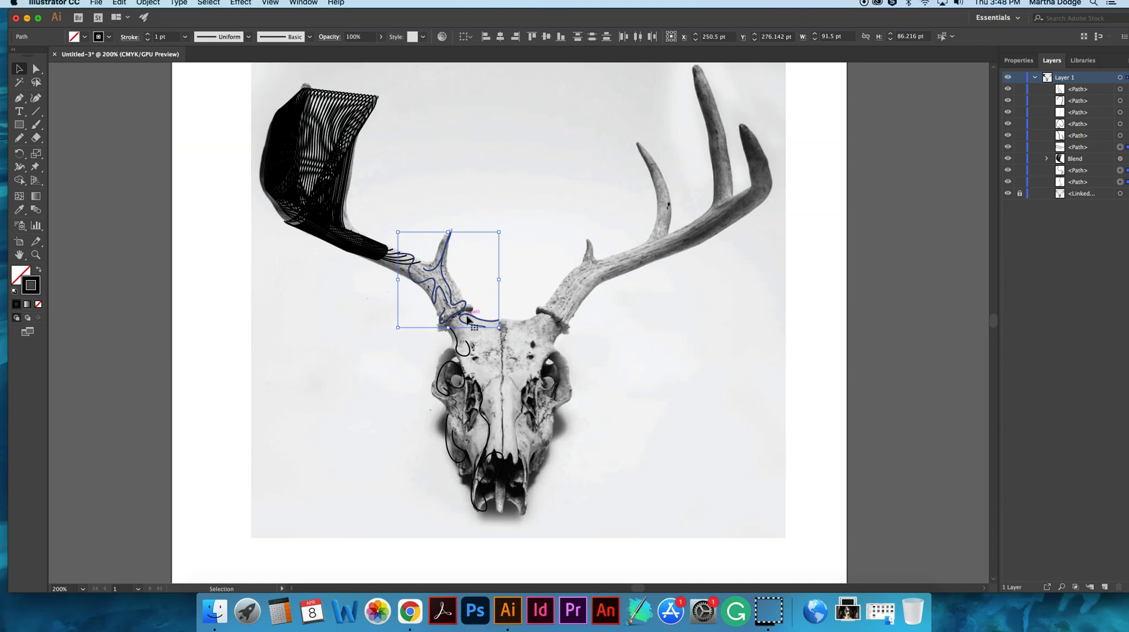
{"action": "key", "text": "super+alt+b"}
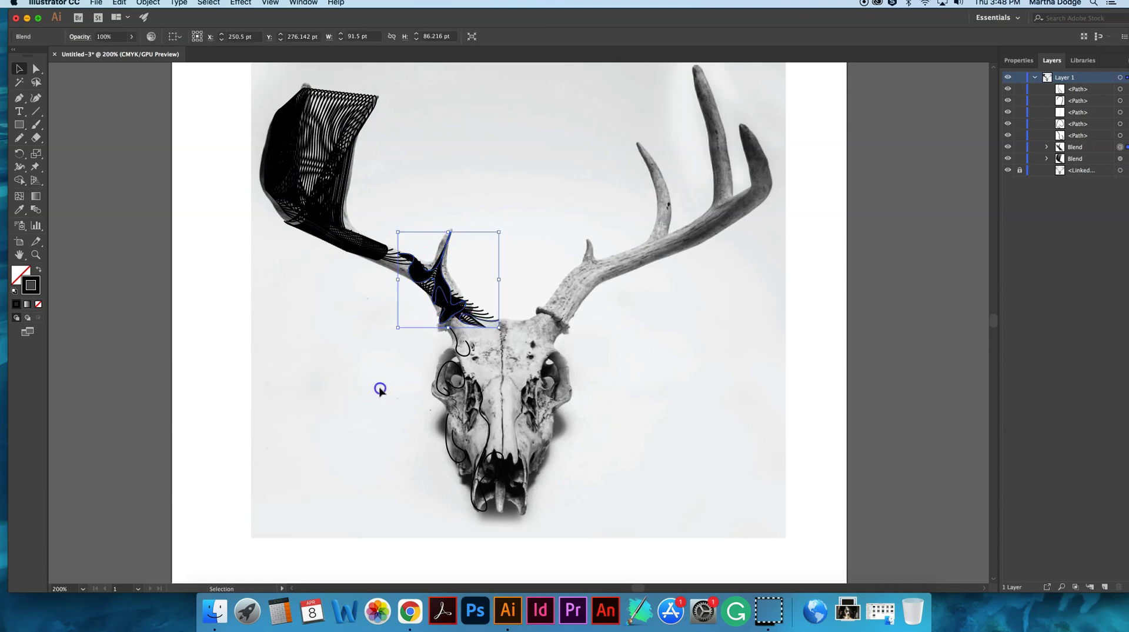
{"action": "left_click", "coordinate": [378, 388]}
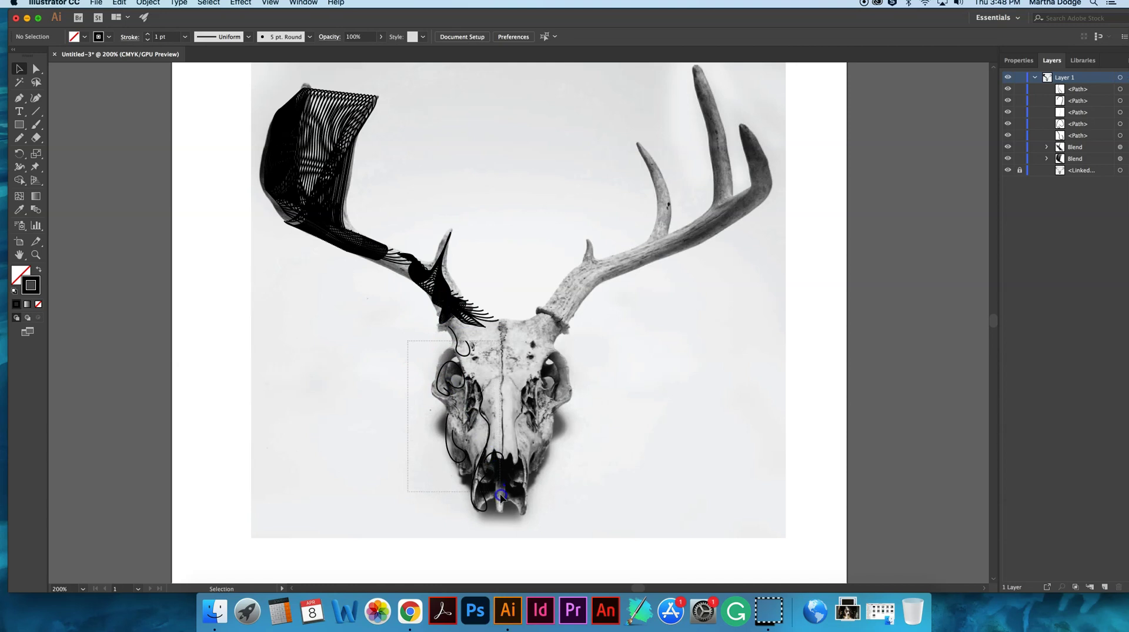
{"action": "left_click_drag", "start_coordinate": [502, 499], "coordinate": [502, 501]}
{"action": "key", "text": "super+alt+b"}
{"action": "left_click", "coordinate": [524, 245]}
{"action": "left_click", "coordinate": [1008, 124]}
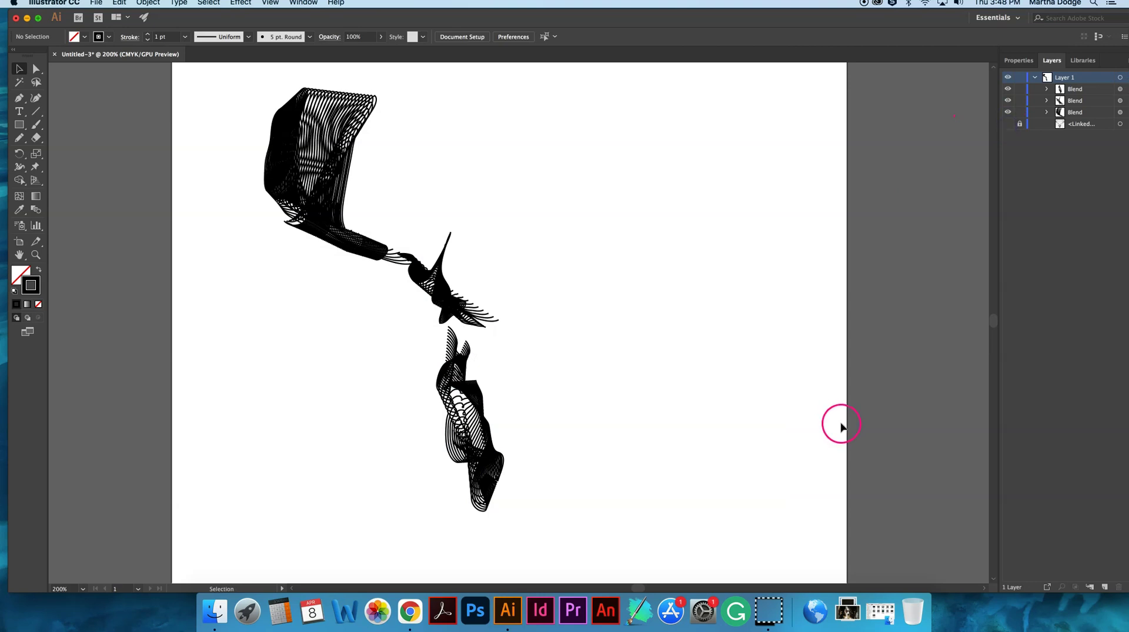
Select the three blends, undo an accidental envelope distortion, and duplicate them.
{"action": "left_click_drag", "start_coordinate": [247, 105], "coordinate": [516, 524]}
{"action": "key", "text": "super+alt+c"}
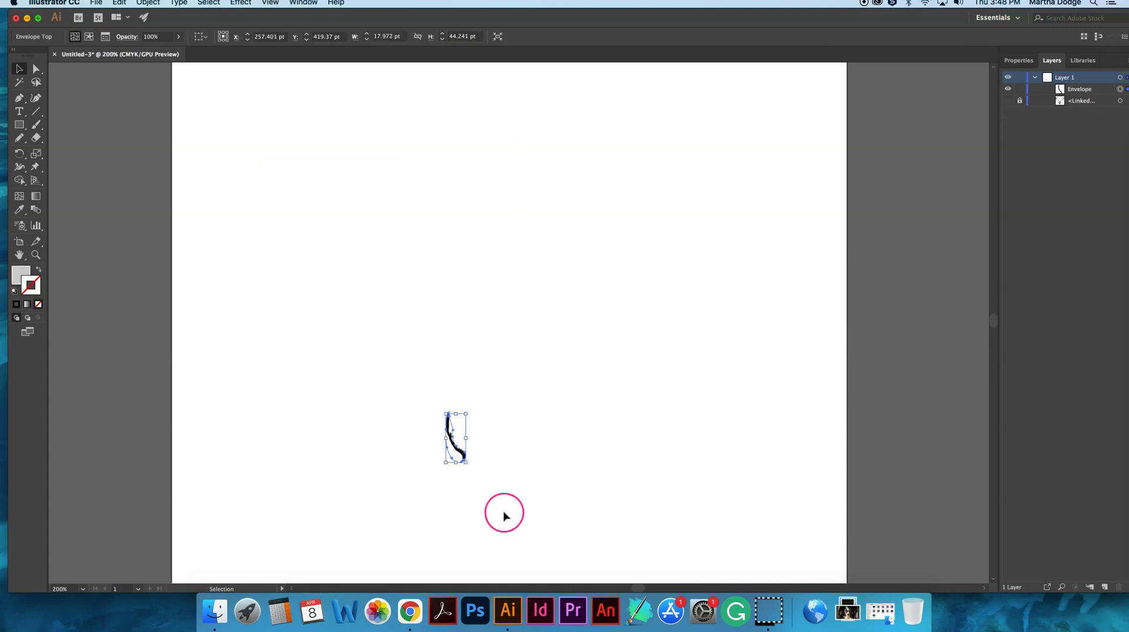
{"action": "key", "text": "super+z"}
{"action": "key", "text": "a"}
{"action": "key", "text": "super+d"}
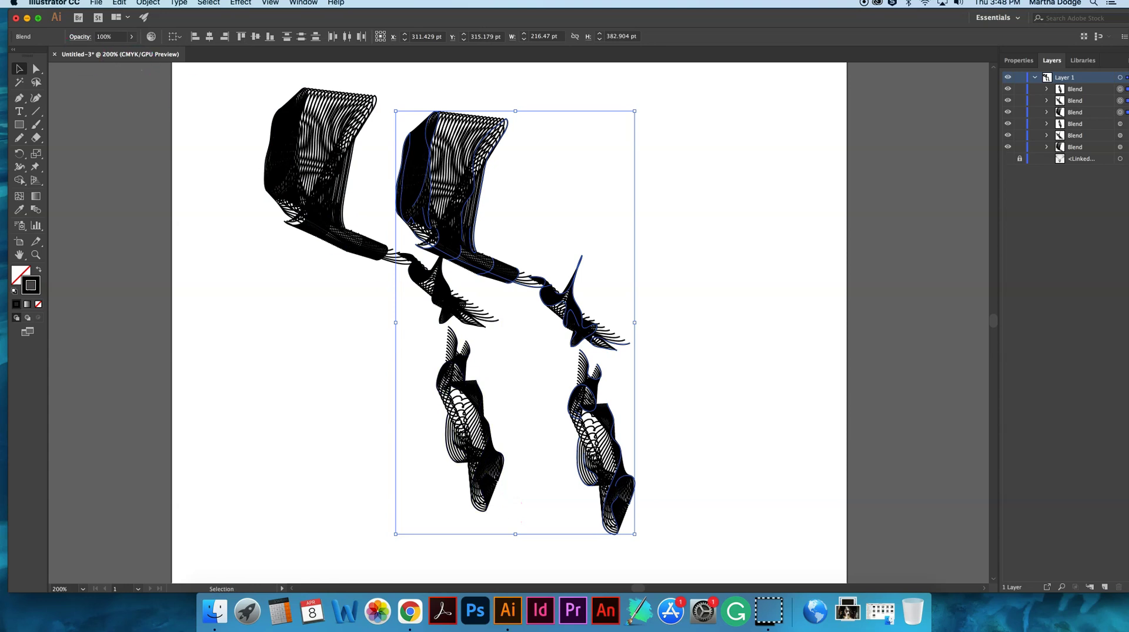
Reflect the copy across a vertical axis and move it into place on the right.
{"action": "left_click", "coordinate": [147, 3]}
{"action": "mouse_move", "coordinate": [170, 15]}
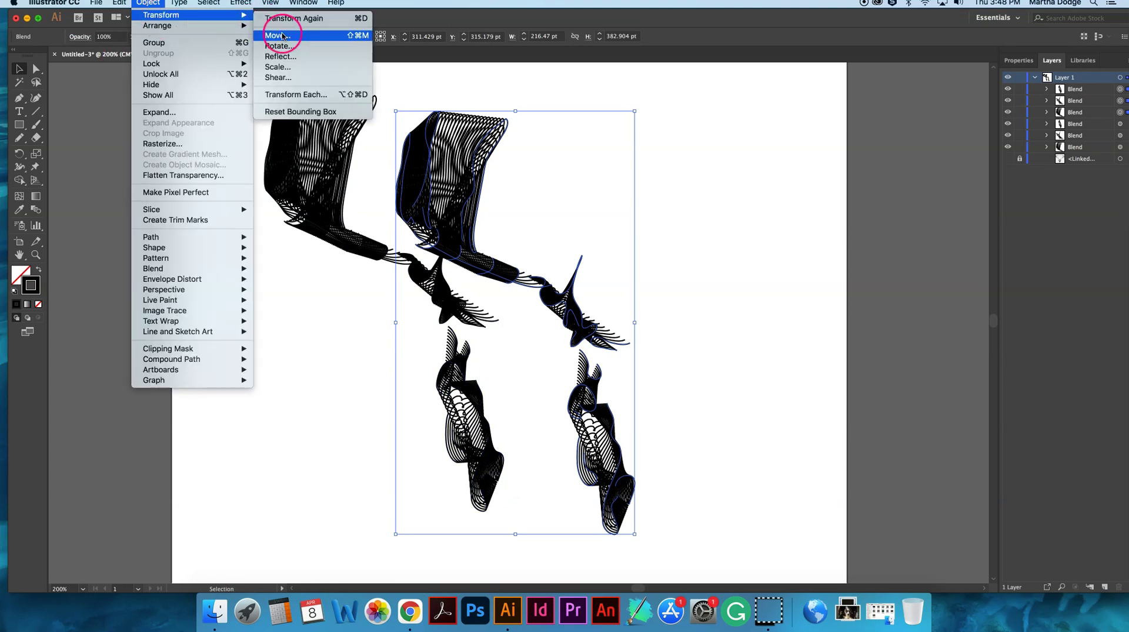
{"action": "left_click", "coordinate": [286, 57]}
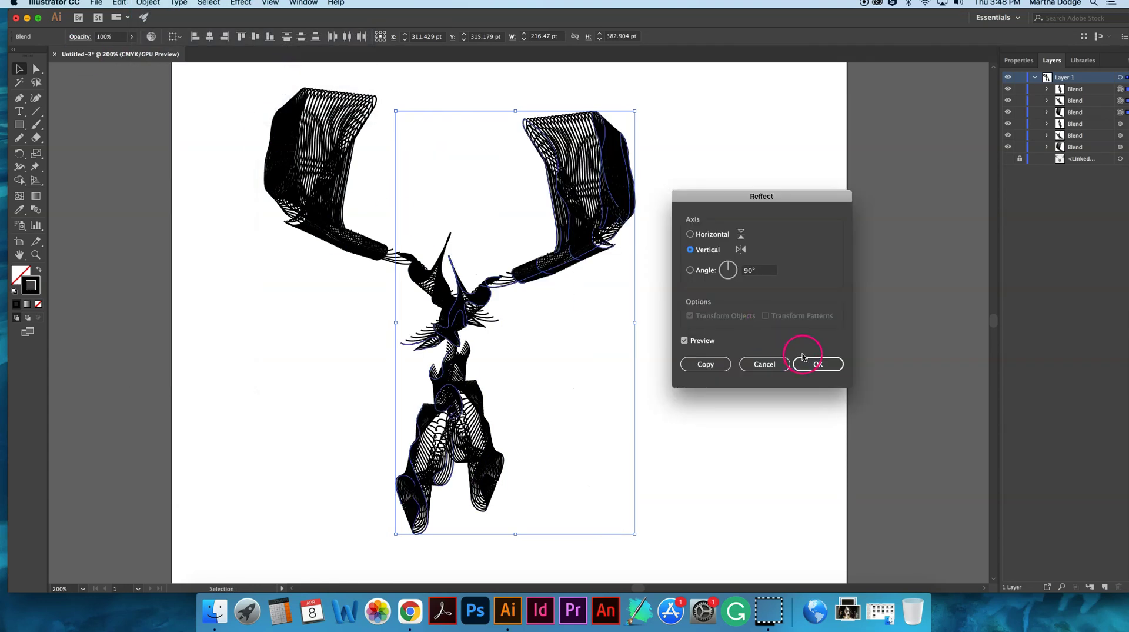
{"action": "left_click", "coordinate": [813, 362]}
{"action": "left_click_drag", "start_coordinate": [587, 245], "coordinate": [682, 228]}
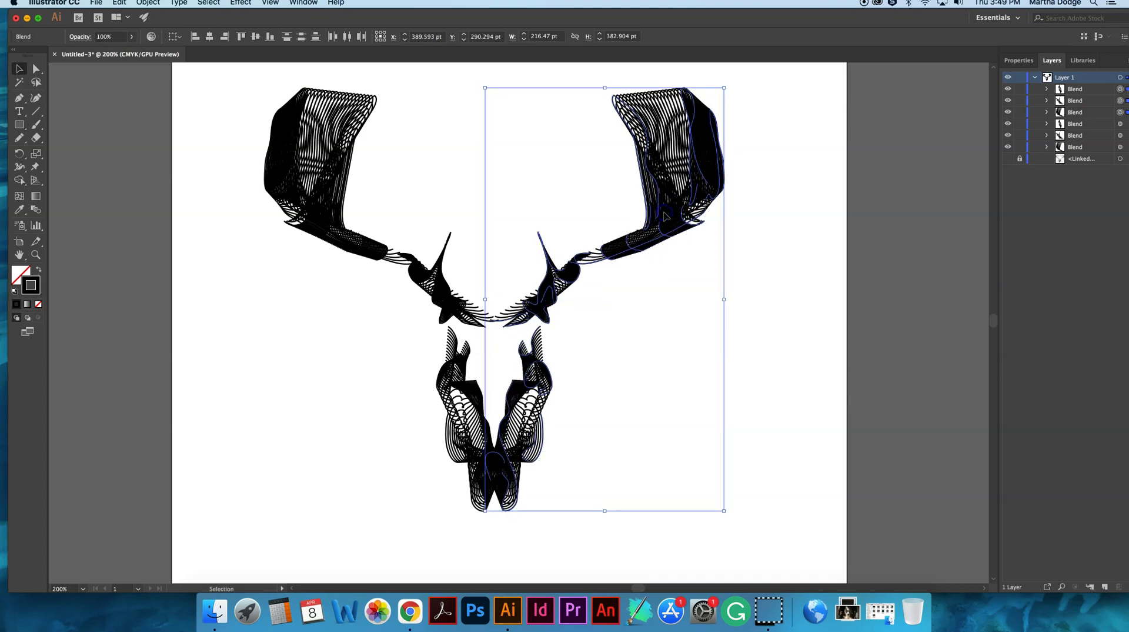
{"action": "left_click", "coordinate": [744, 294]}
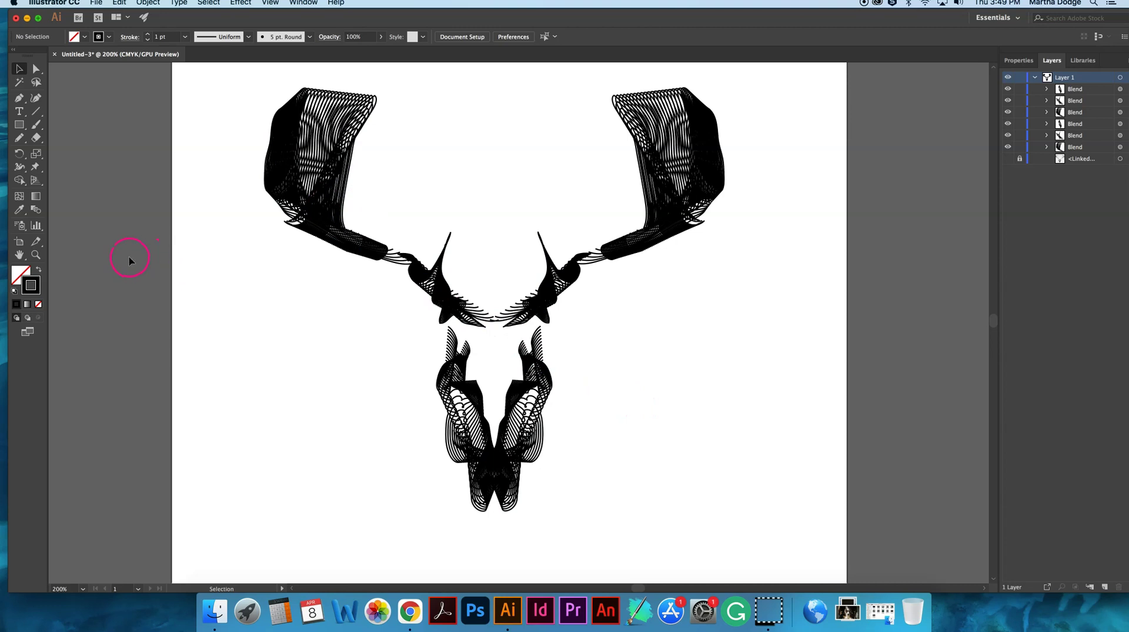
{"action": "left_click_drag", "start_coordinate": [258, 150], "coordinate": [303, 182]}
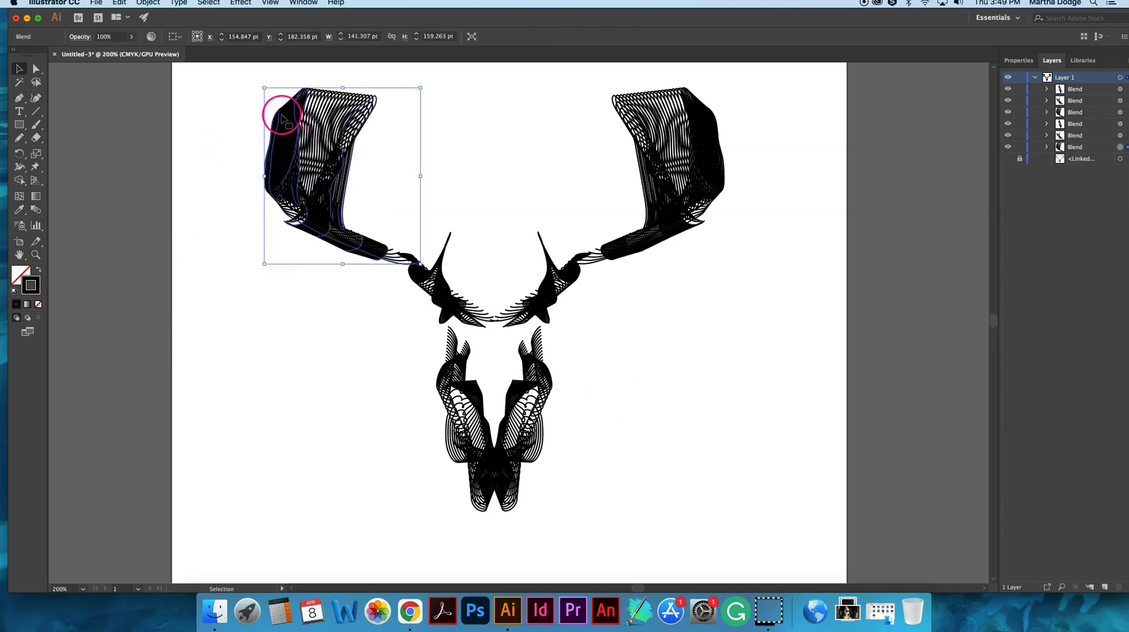
{"action": "double_click", "coordinate": [37, 295]}
{"action": "left_click", "coordinate": [380, 254]}
{"action": "left_click", "coordinate": [507, 195]}
{"action": "left_click", "coordinate": [294, 414]}
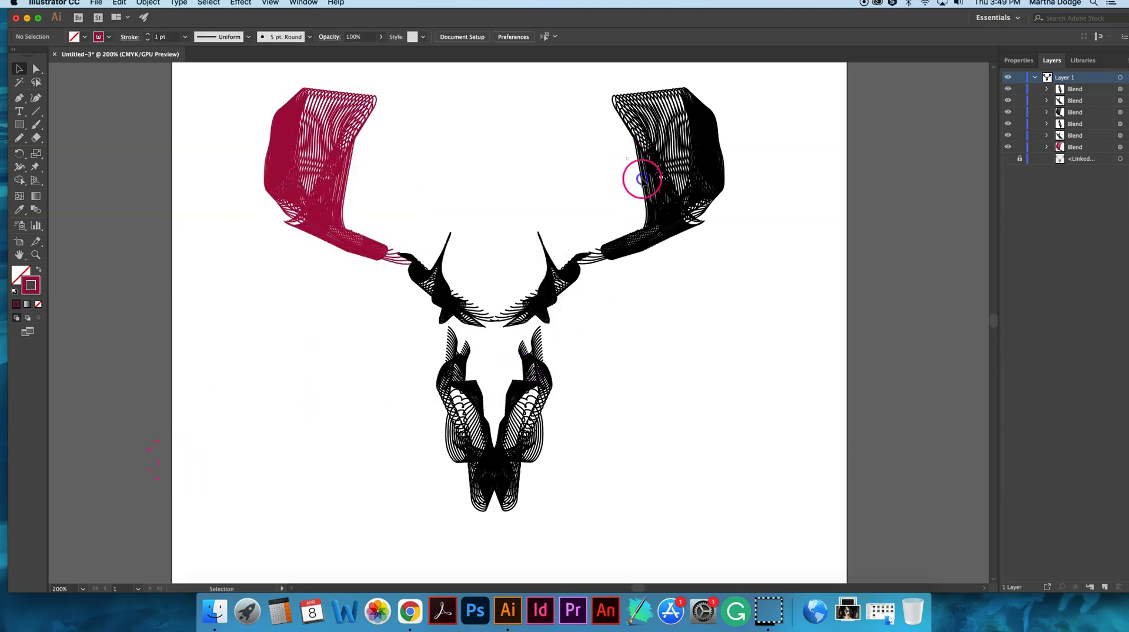
{"action": "left_click", "coordinate": [696, 247]}
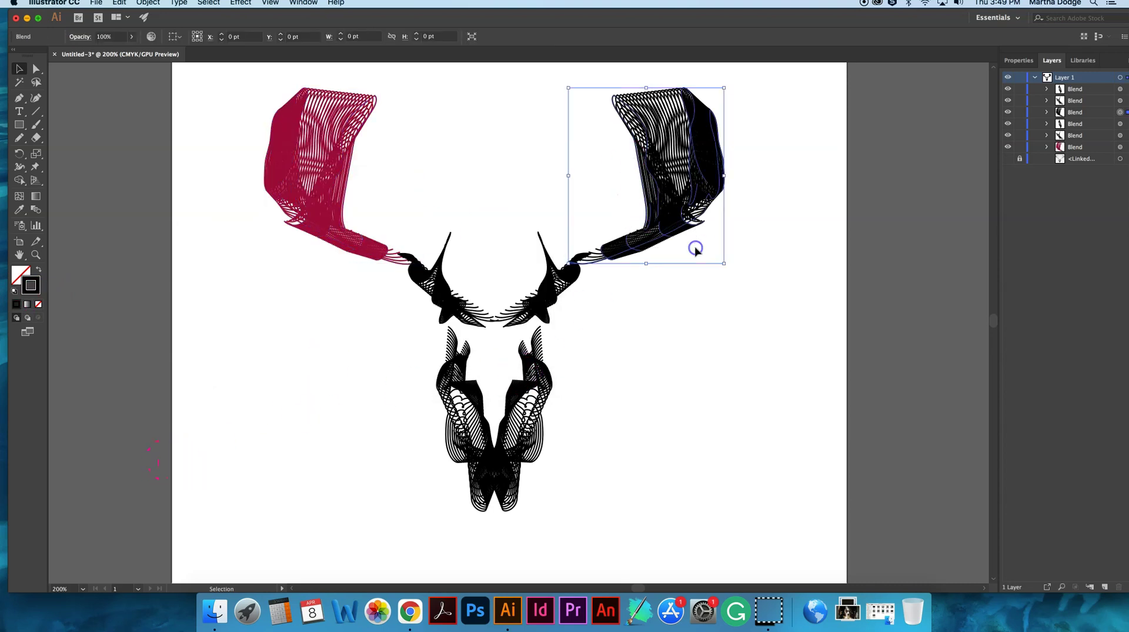
{"action": "double_click", "coordinate": [39, 286]}
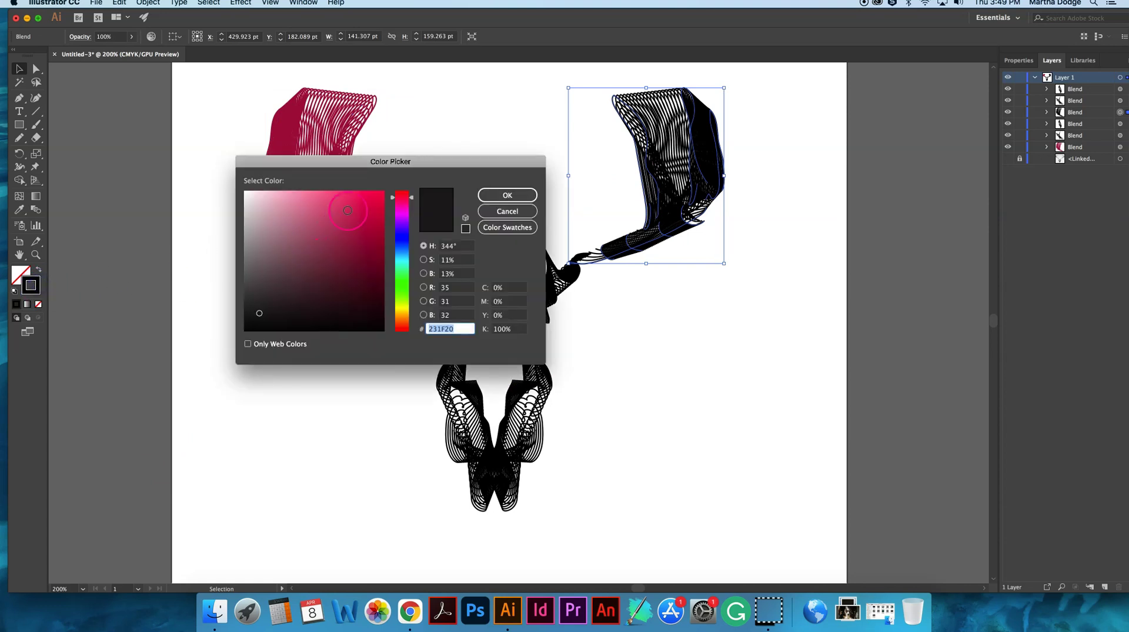
{"action": "left_click", "coordinate": [353, 208]}
{"action": "left_click", "coordinate": [506, 194]}
{"action": "left_click", "coordinate": [713, 344]}
{"action": "left_click", "coordinate": [275, 430]}
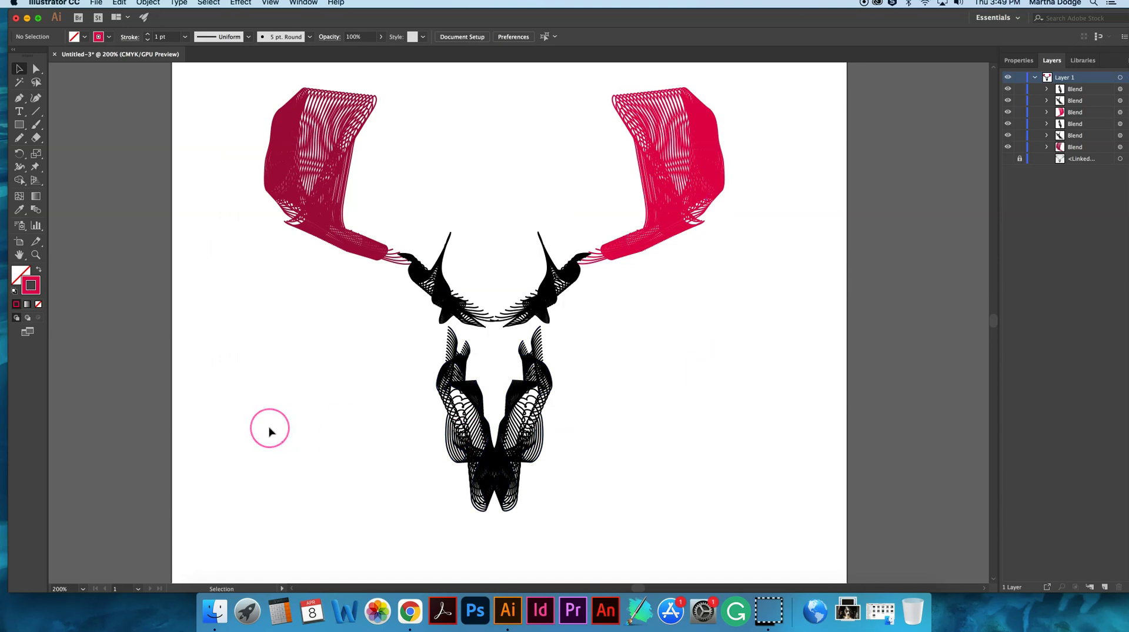
{"action": "key", "text": "super+z"}
{"action": "key", "text": "super+z"}
{"action": "key", "text": "super+z"}
{"action": "key", "text": "super+z"}
{"action": "left_click", "coordinate": [259, 396]}
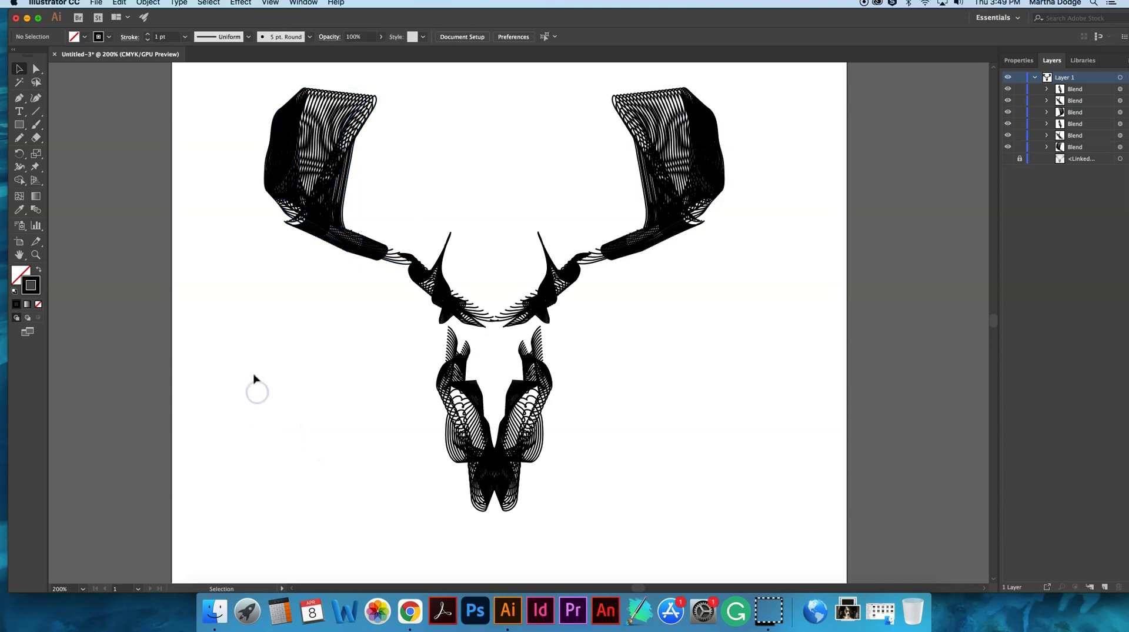